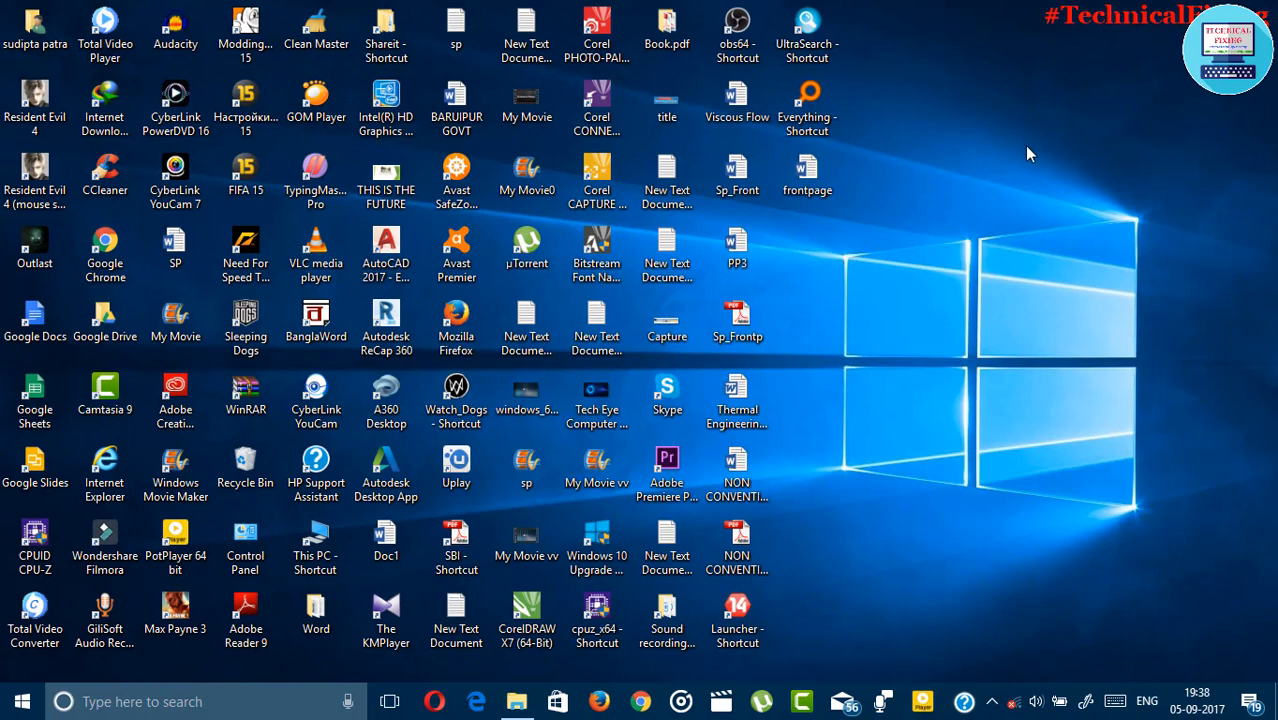
Step: Browse the spfgd folder on drive F, looking over the technicalfixing2 archive
{"action": "left_click", "coordinate": [516, 701]}
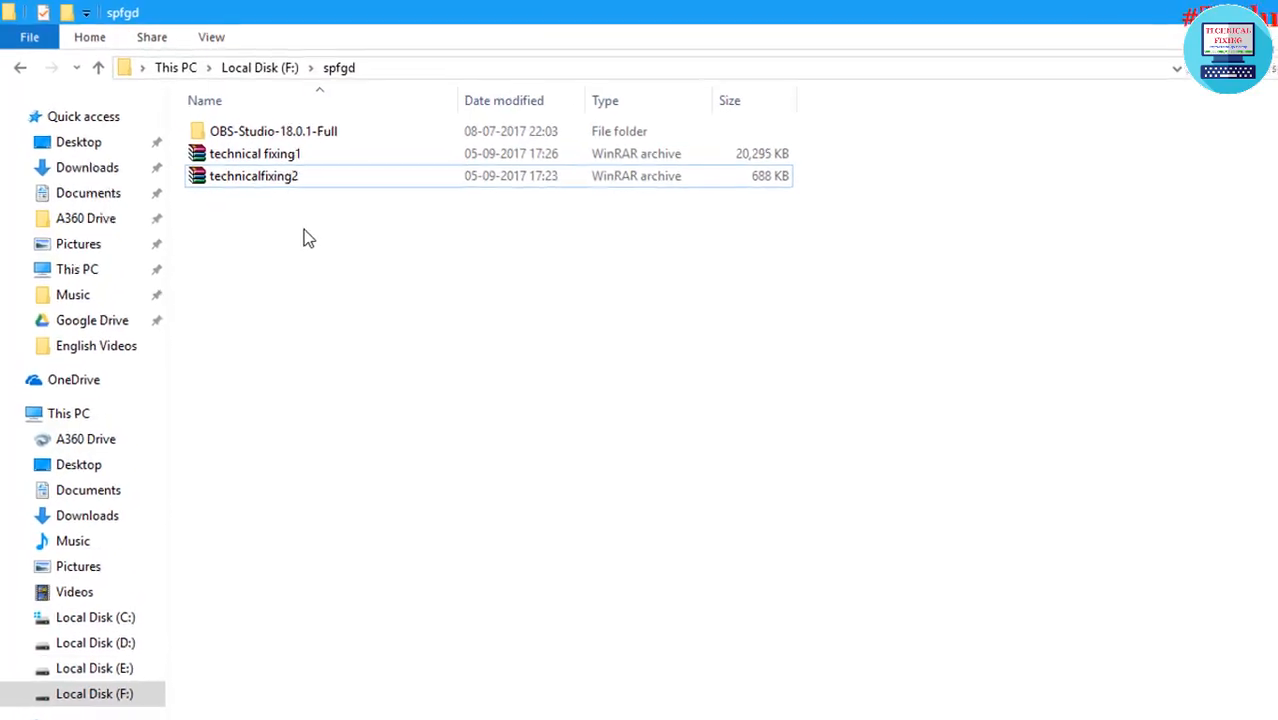
{"action": "mouse_move", "coordinate": [393, 295]}
{"action": "left_mouse_down"}
{"action": "mouse_move", "coordinate": [418, 208]}
{"action": "mouse_move", "coordinate": [450, 297]}
{"action": "left_mouse_up"}
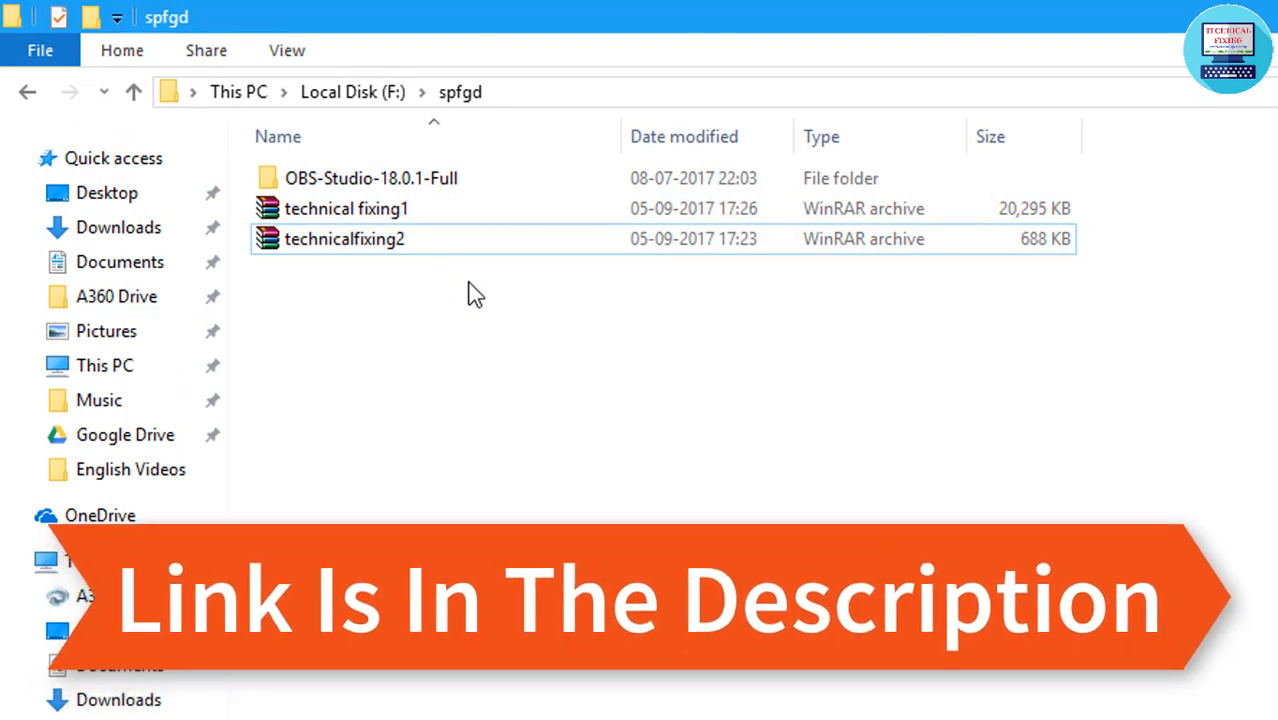
{"action": "left_click", "coordinate": [400, 240]}
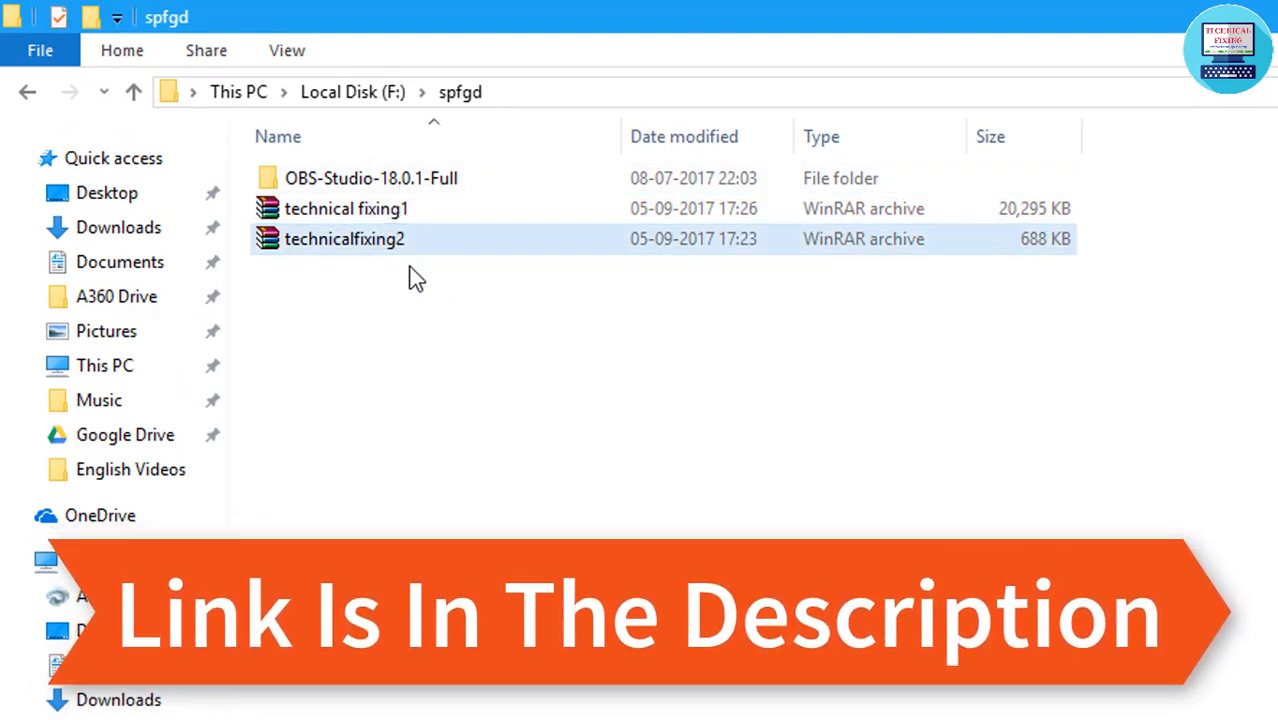
{"action": "left_click", "coordinate": [597, 350]}
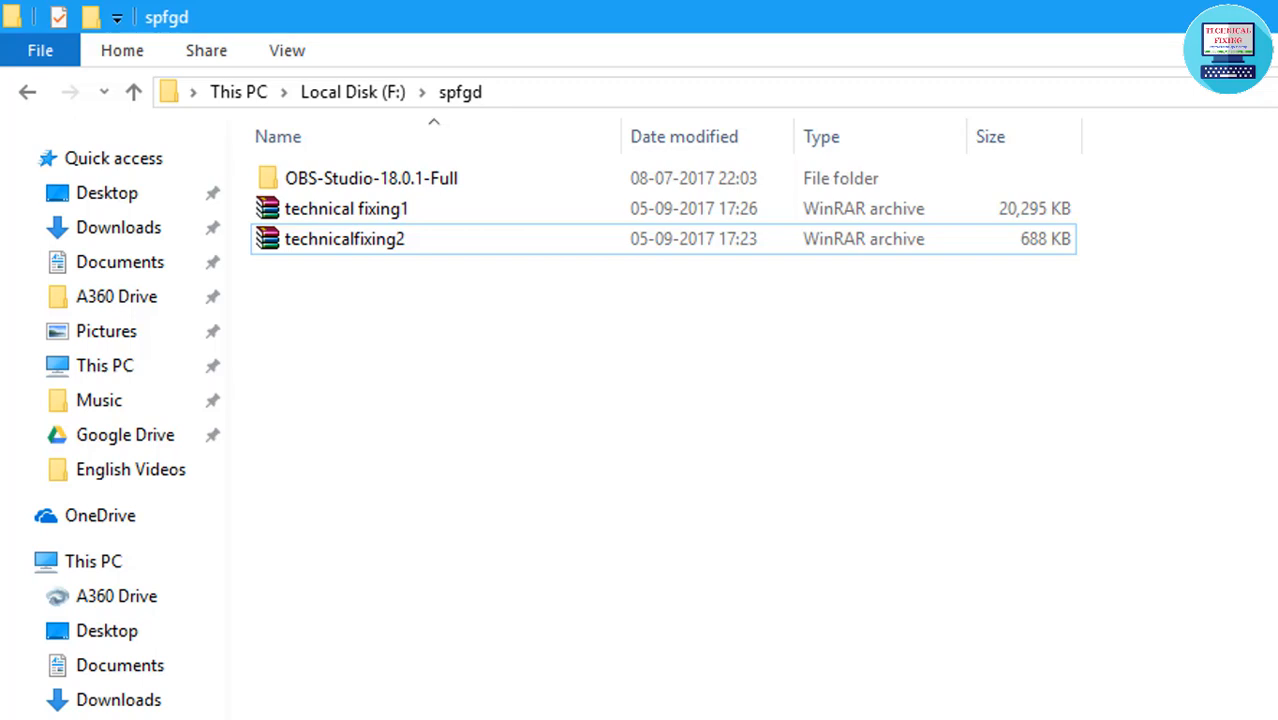
Step: Extract technical fixing1.rar into its own technical fixing1 folder
{"action": "left_click", "coordinate": [476, 208]}
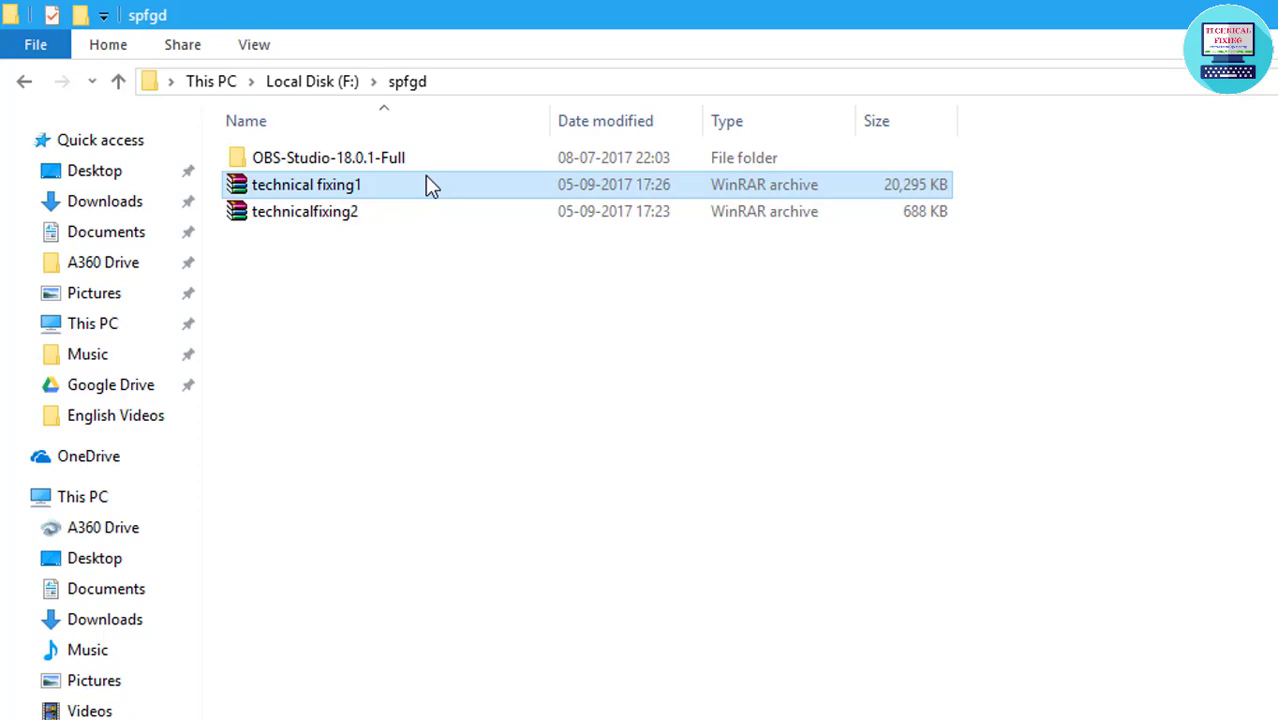
{"action": "right_click", "coordinate": [425, 184]}
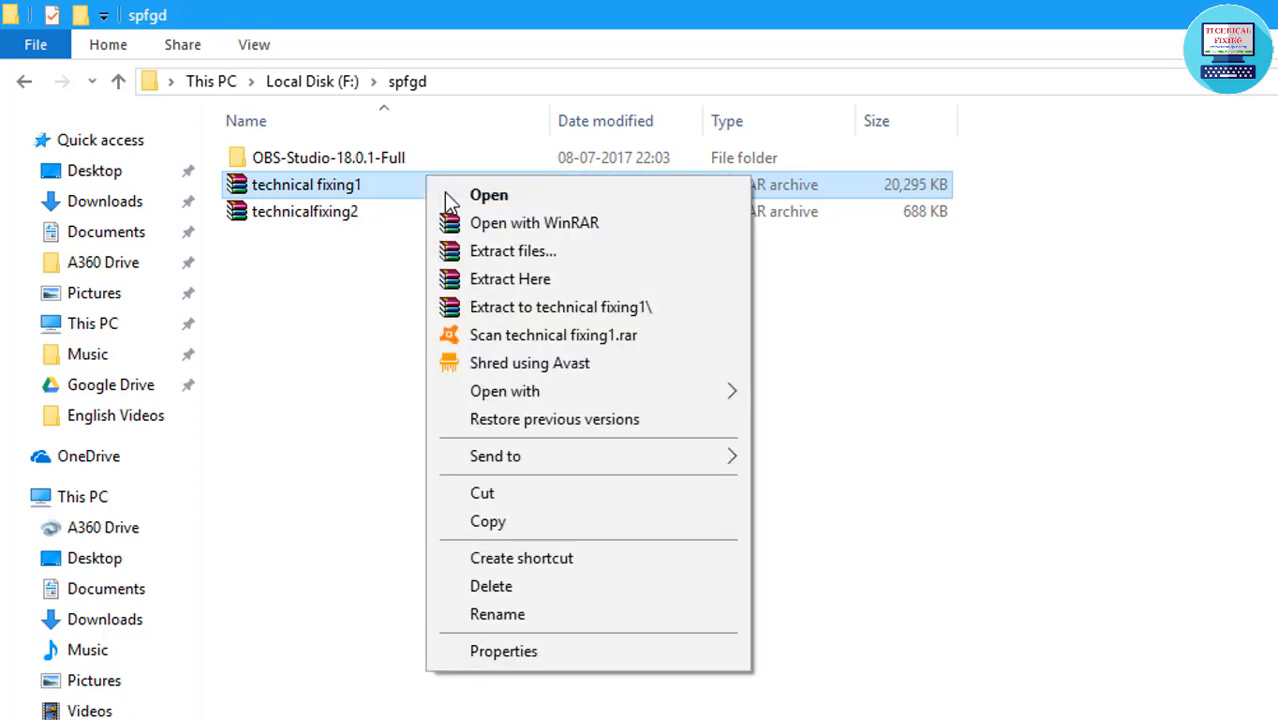
{"action": "left_click", "coordinate": [560, 297]}
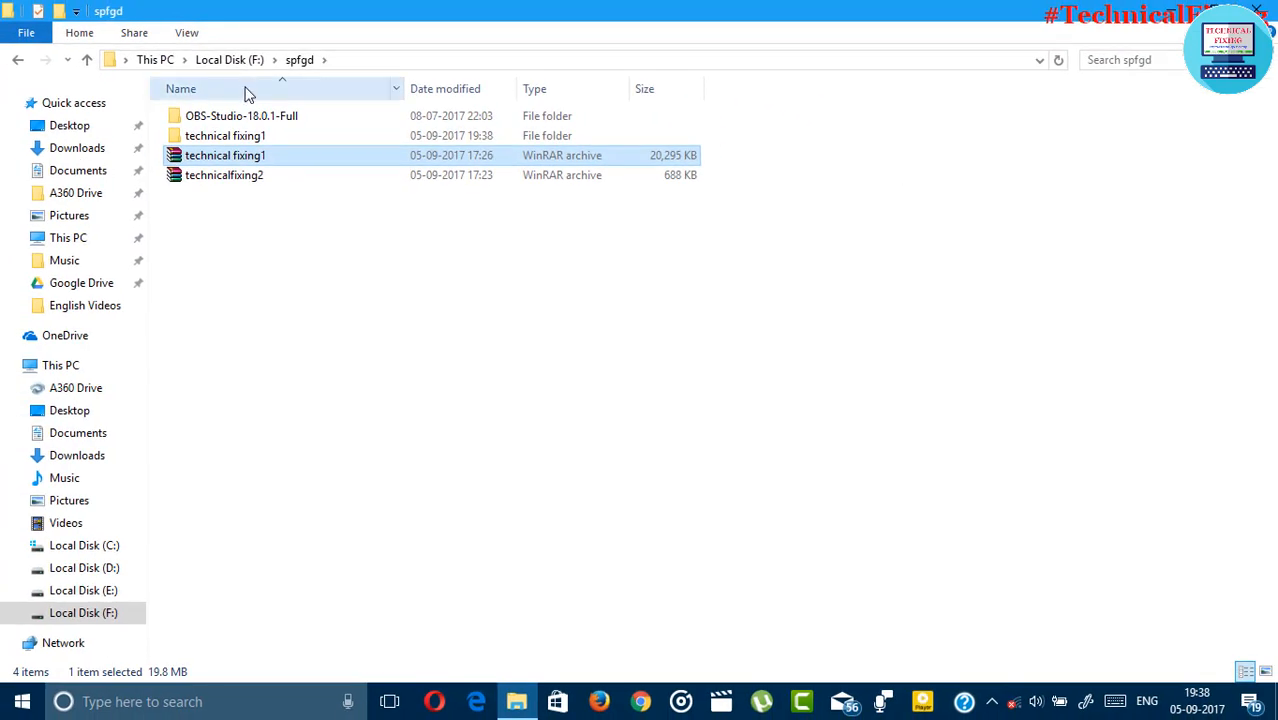
Step: Reach the application folder in technical fixing1 and select the 64bit installer
{"action": "left_click", "coordinate": [268, 122]}
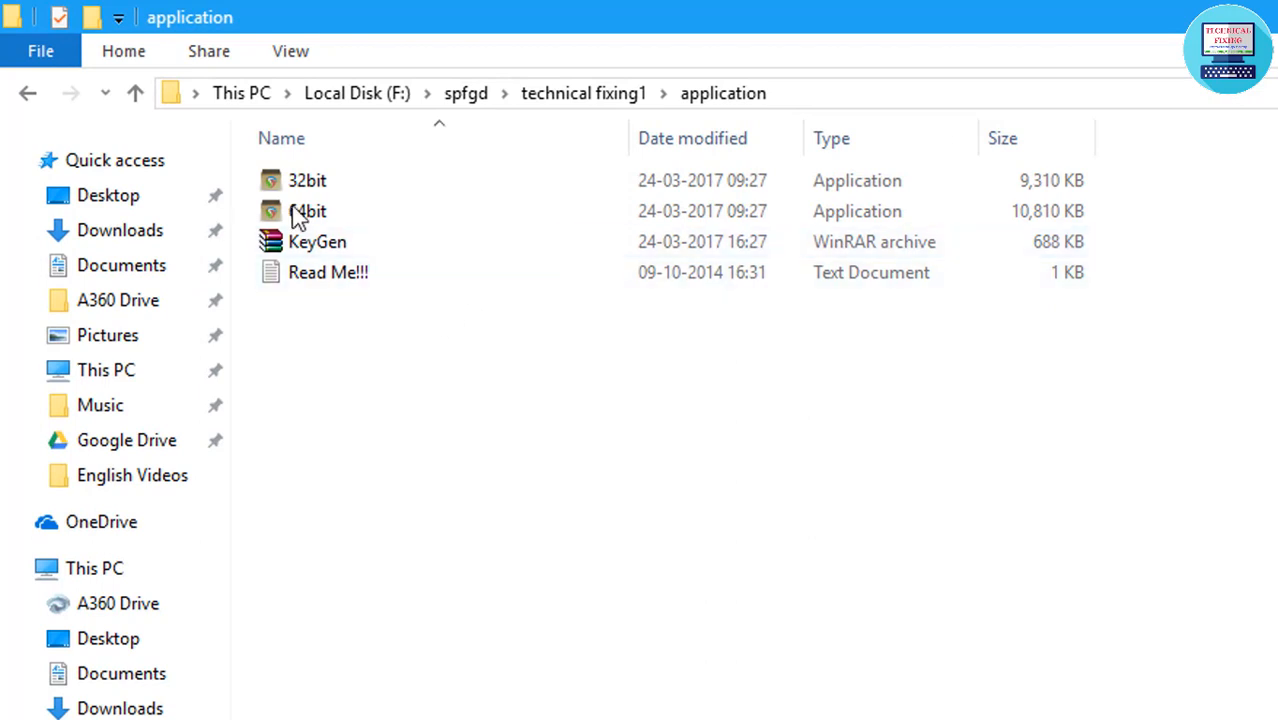
{"action": "left_click", "coordinate": [339, 180]}
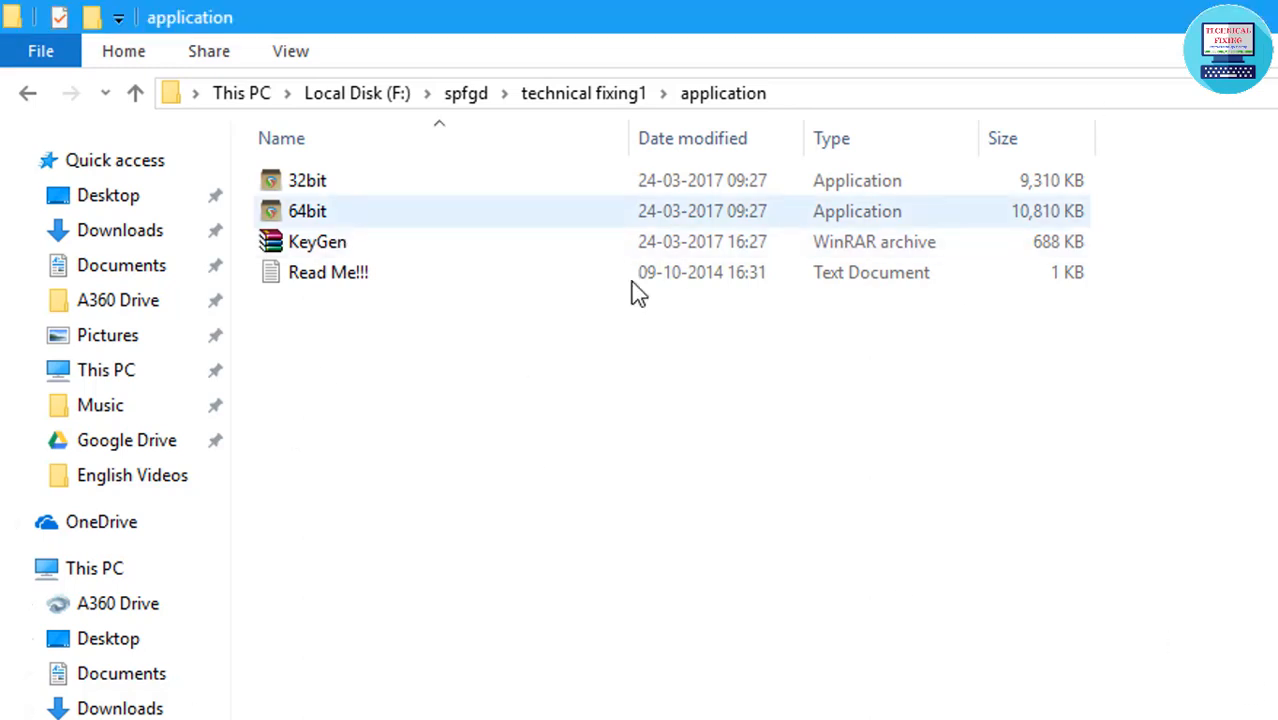
{"action": "left_click", "coordinate": [1073, 217]}
{"action": "left_click", "coordinate": [628, 398]}
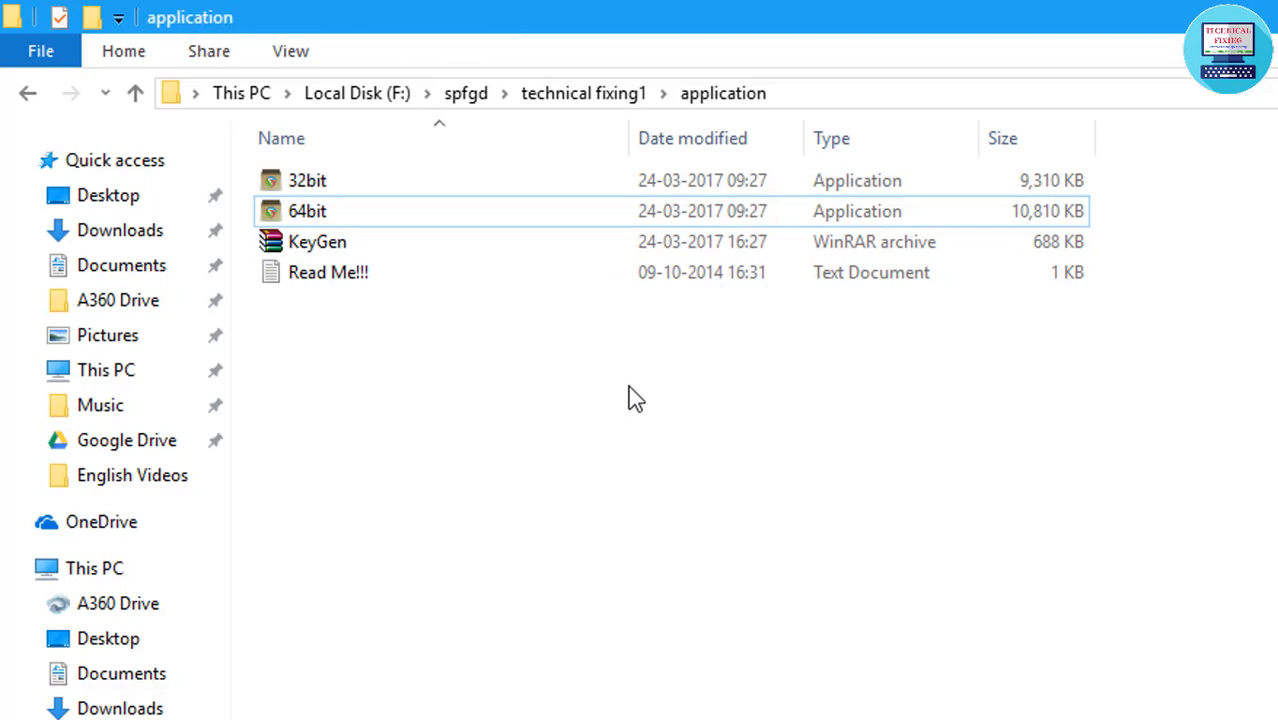
{"action": "left_click", "coordinate": [828, 214]}
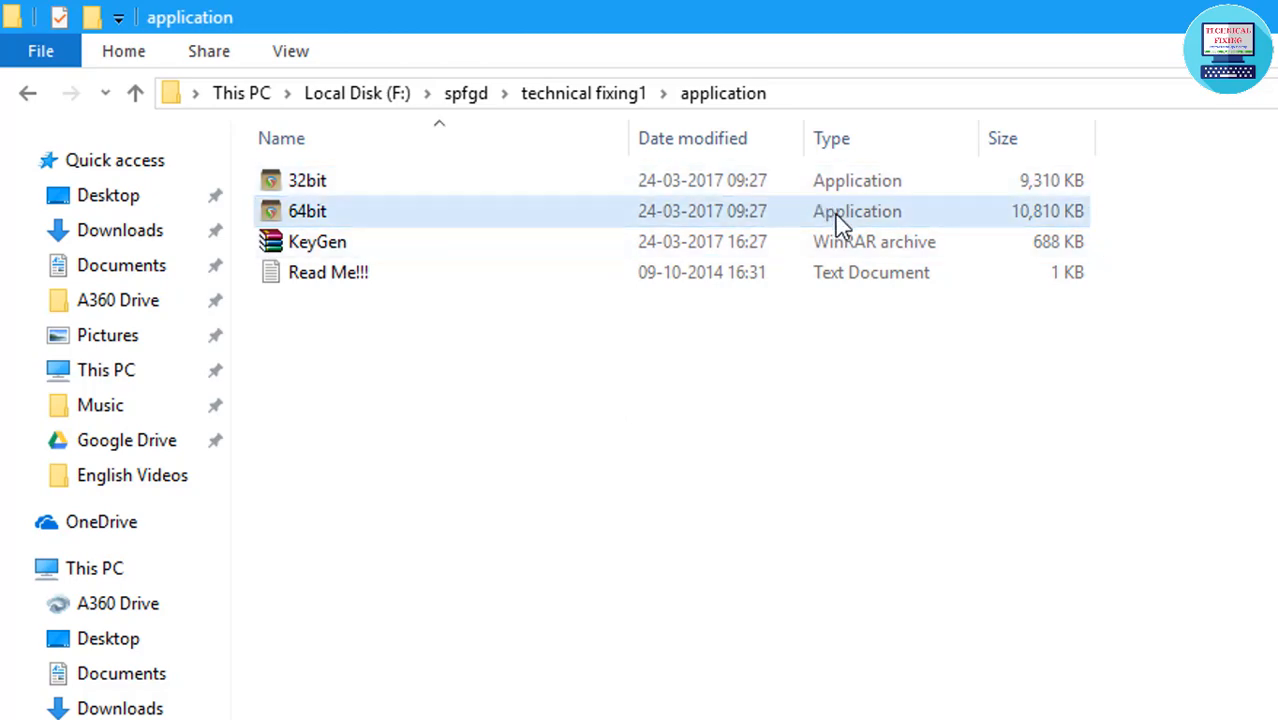
Step: Install REAPER v5.40 (x64) to Program Files with default components, declining to run it now
{"action": "double_click", "coordinate": [835, 214]}
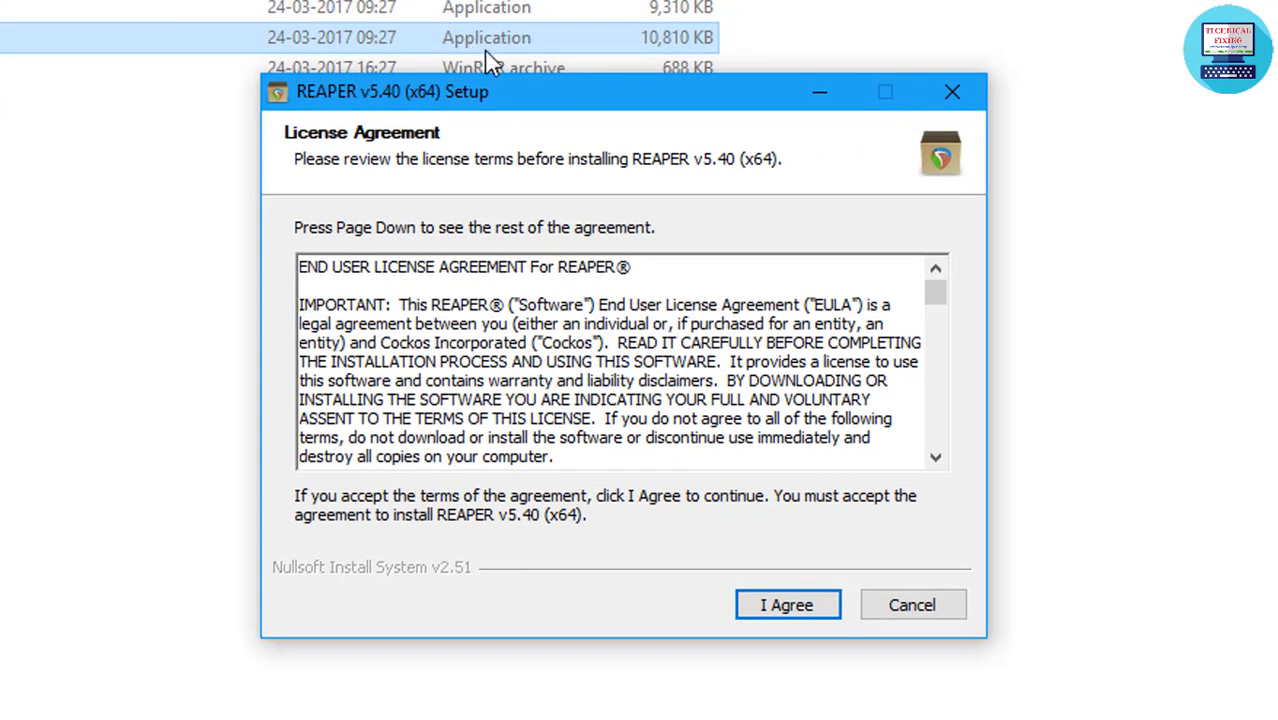
{"action": "left_click", "coordinate": [787, 605]}
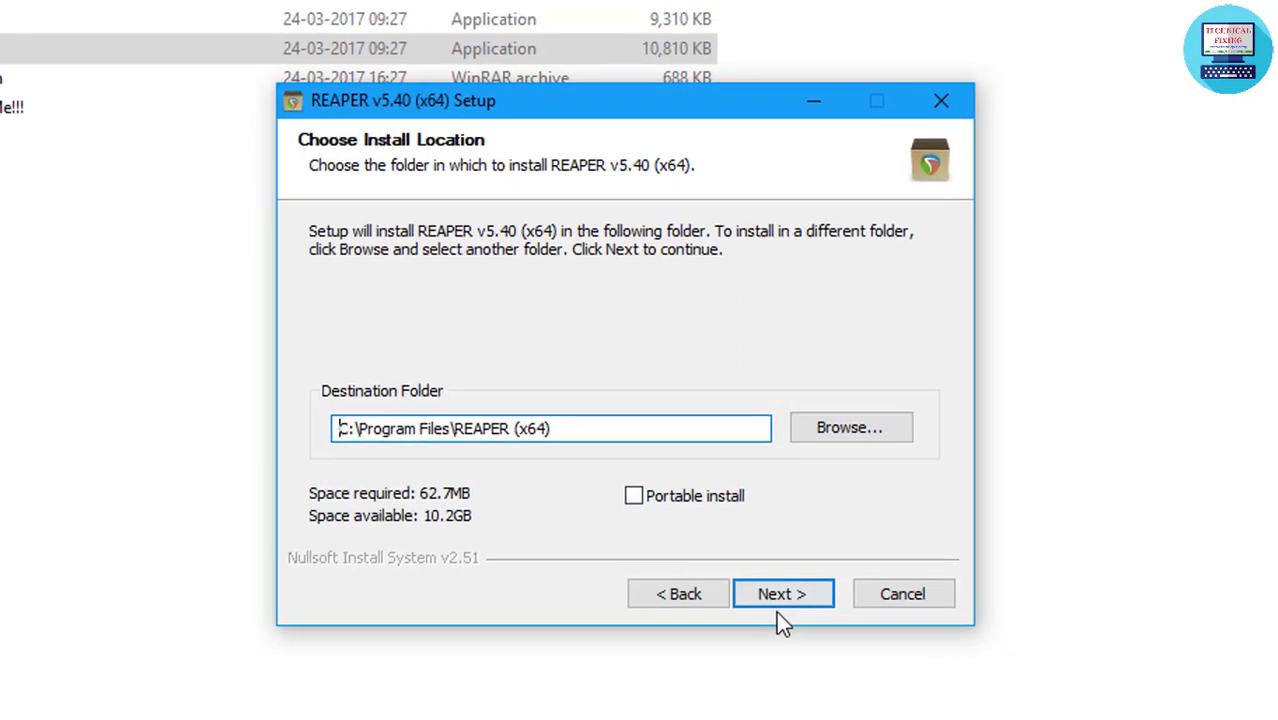
{"action": "left_click", "coordinate": [745, 516]}
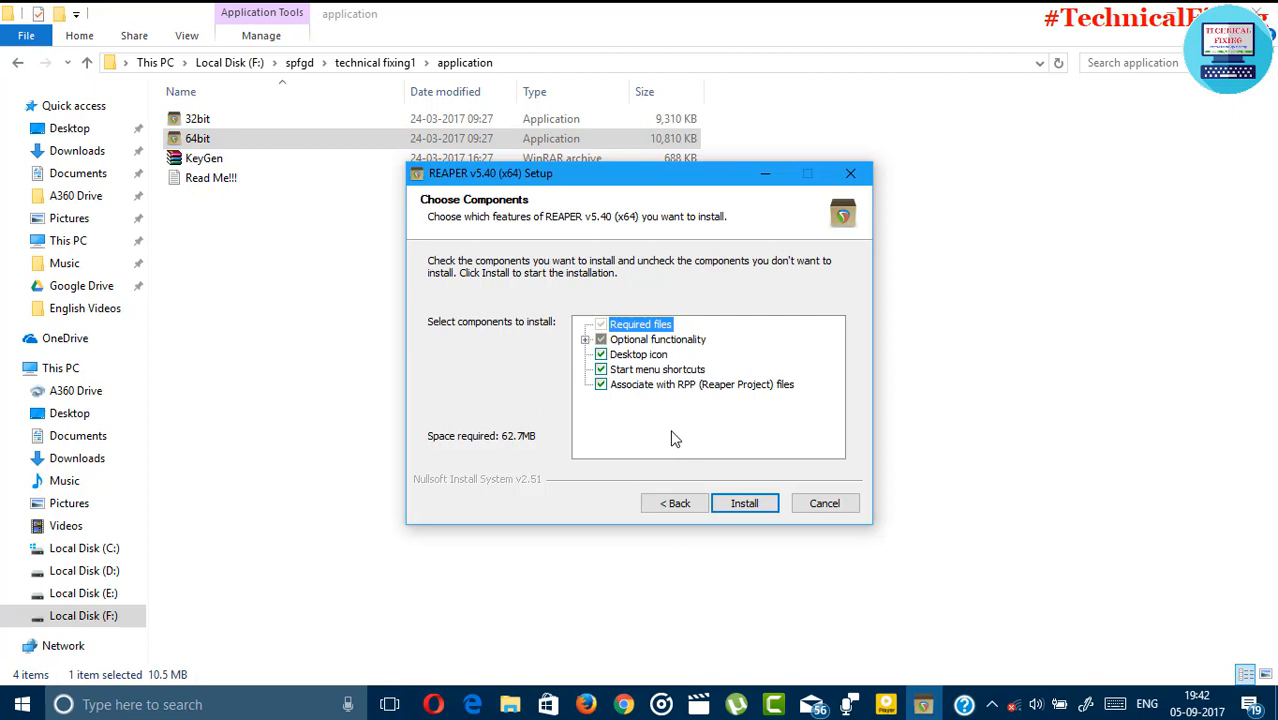
{"action": "left_click", "coordinate": [744, 503]}
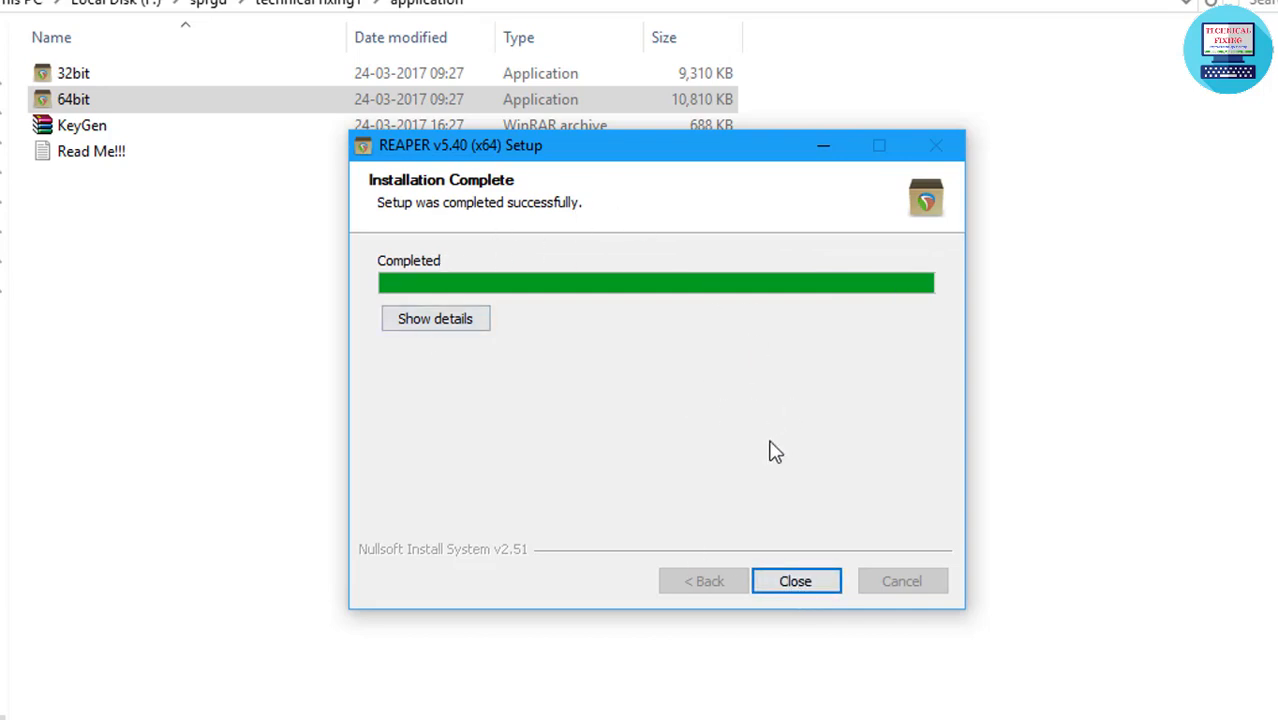
{"action": "left_click", "coordinate": [796, 581]}
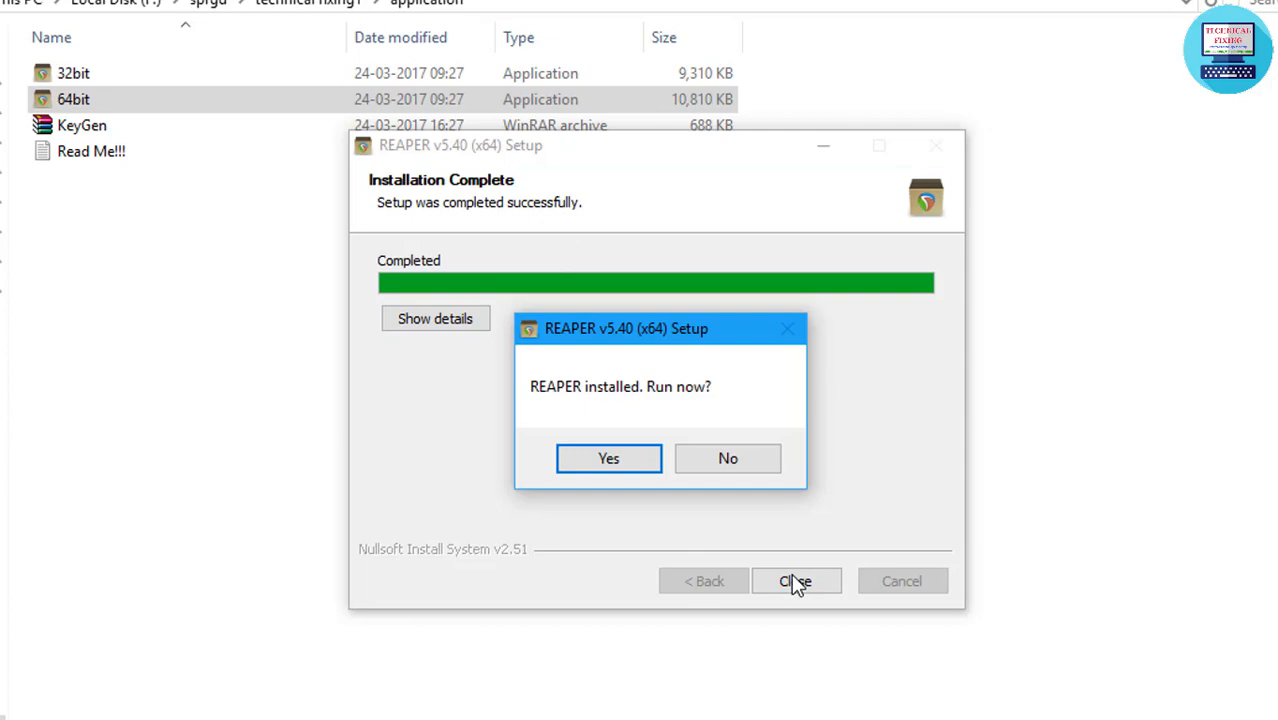
{"action": "left_click", "coordinate": [727, 460]}
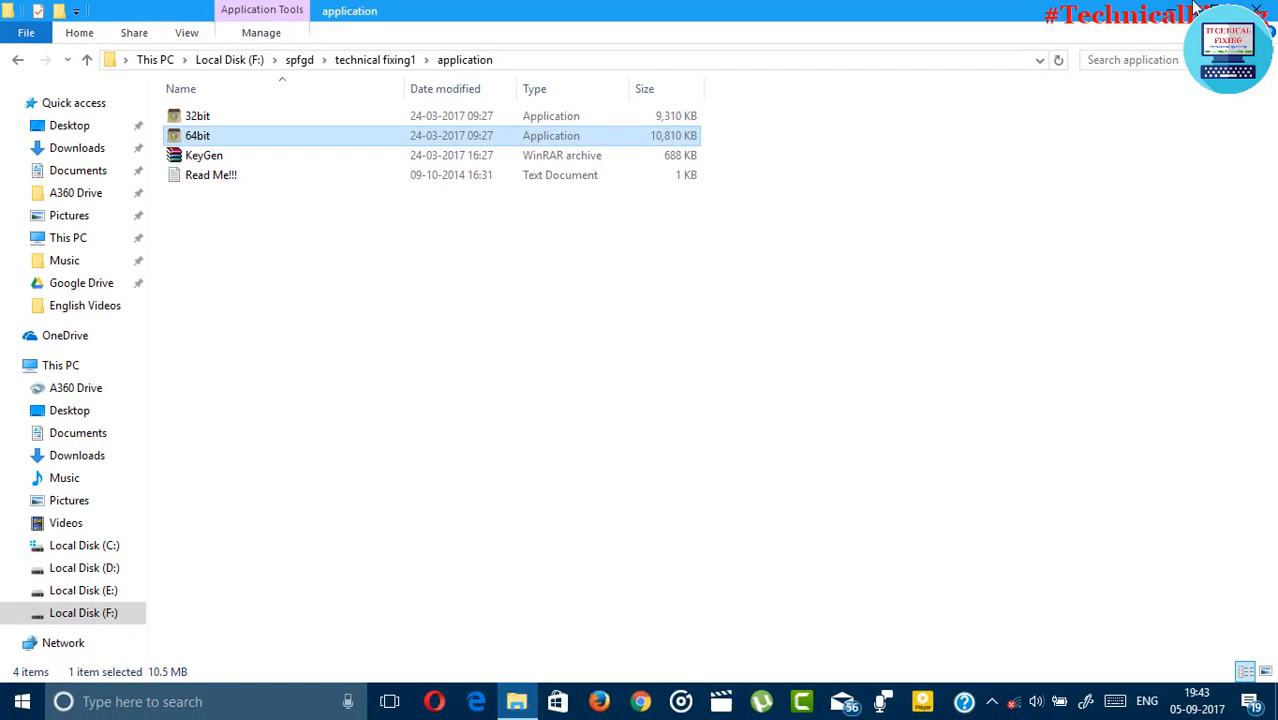
Step: Show and refresh the desktop
{"action": "left_click", "coordinate": [1182, 8]}
{"action": "right_click", "coordinate": [1044, 144]}
{"action": "left_click", "coordinate": [1096, 199]}
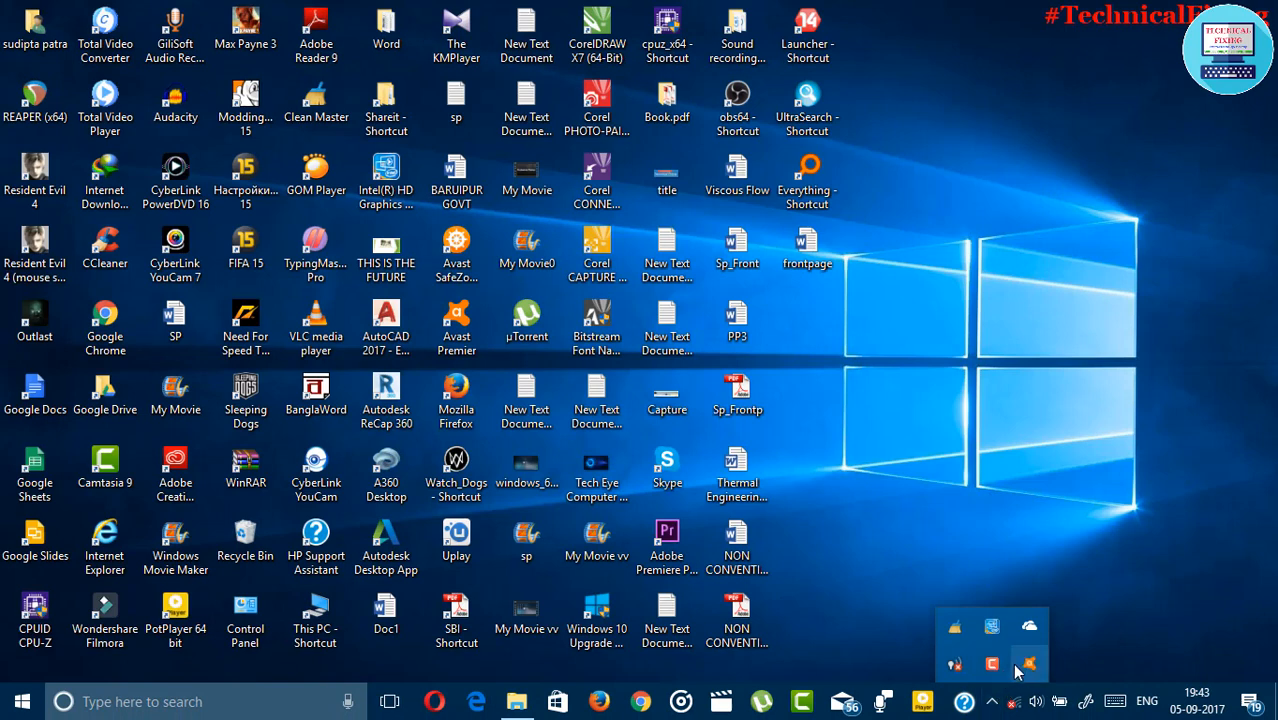
Step: Disable Avast shields for 10 minutes and return to the application folder
{"action": "right_click", "coordinate": [1034, 665]}
{"action": "mouse_move", "coordinate": [1117, 489]}
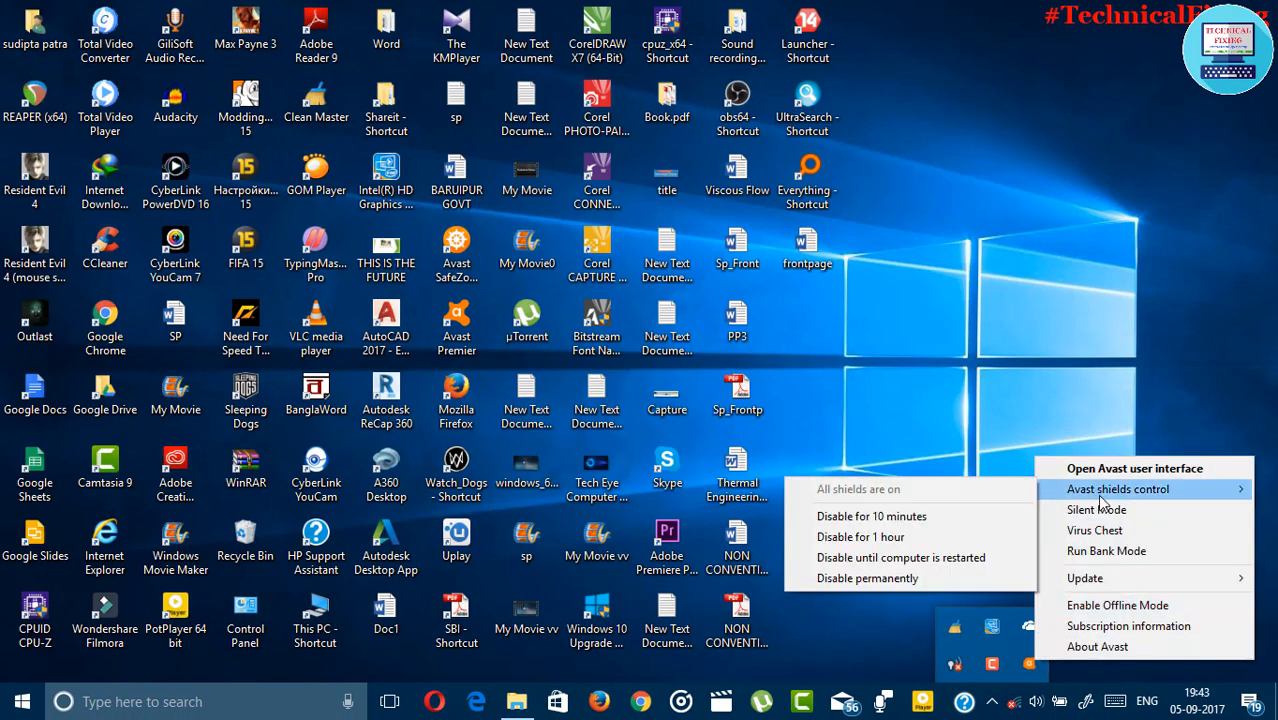
{"action": "left_click", "coordinate": [947, 528]}
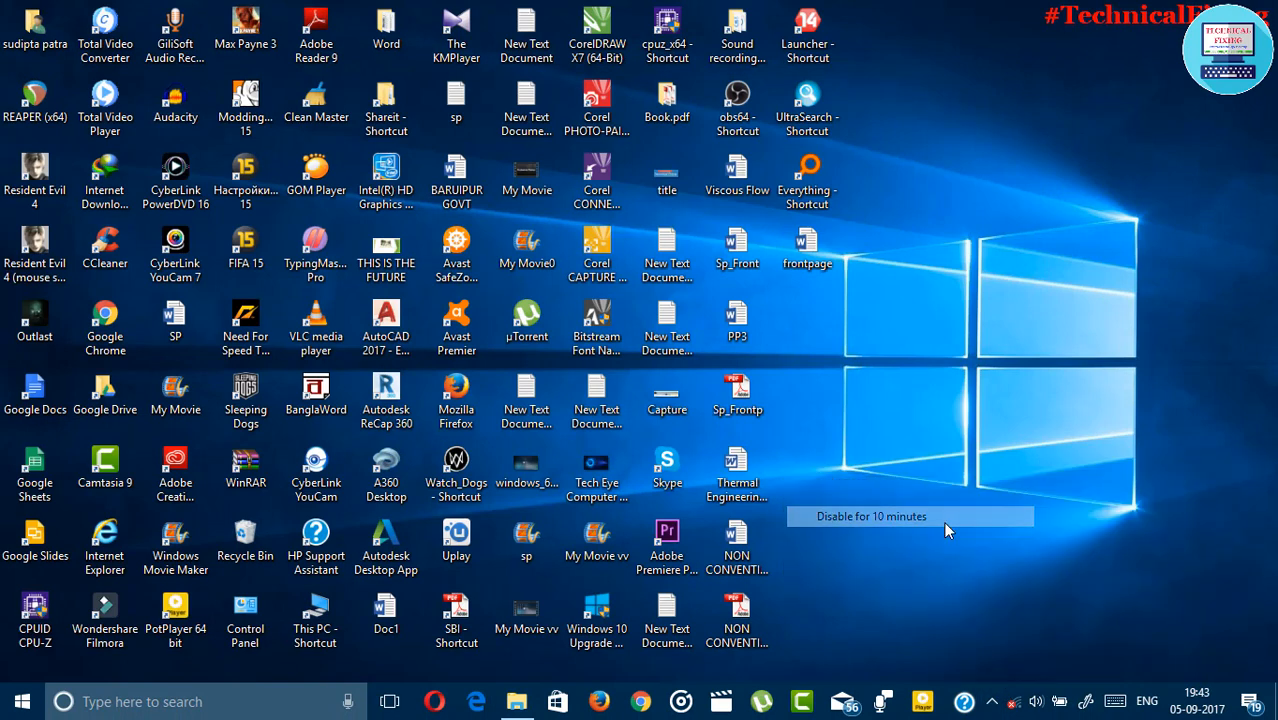
{"action": "left_click", "coordinate": [517, 701]}
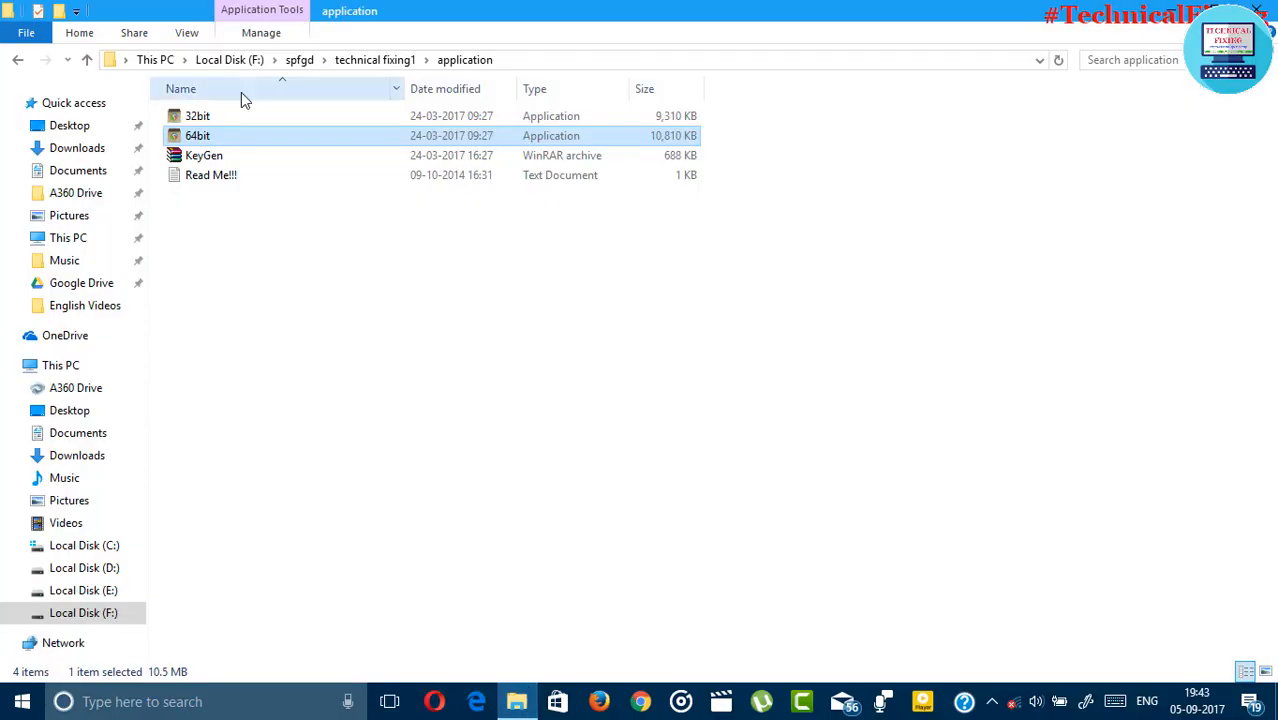
Step: Extract KeyGen.rar into a KeyGen folder and enter it
{"action": "right_click", "coordinate": [250, 160]}
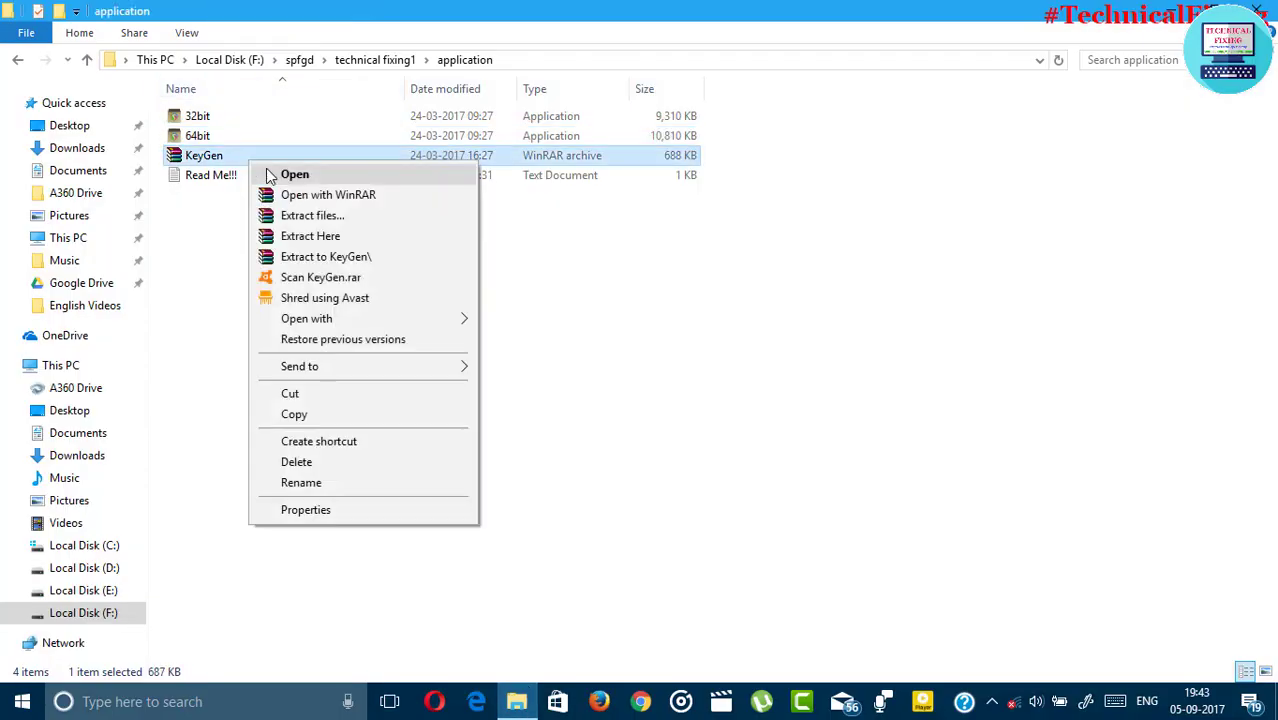
{"action": "left_click", "coordinate": [362, 258]}
{"action": "double_click", "coordinate": [250, 120]}
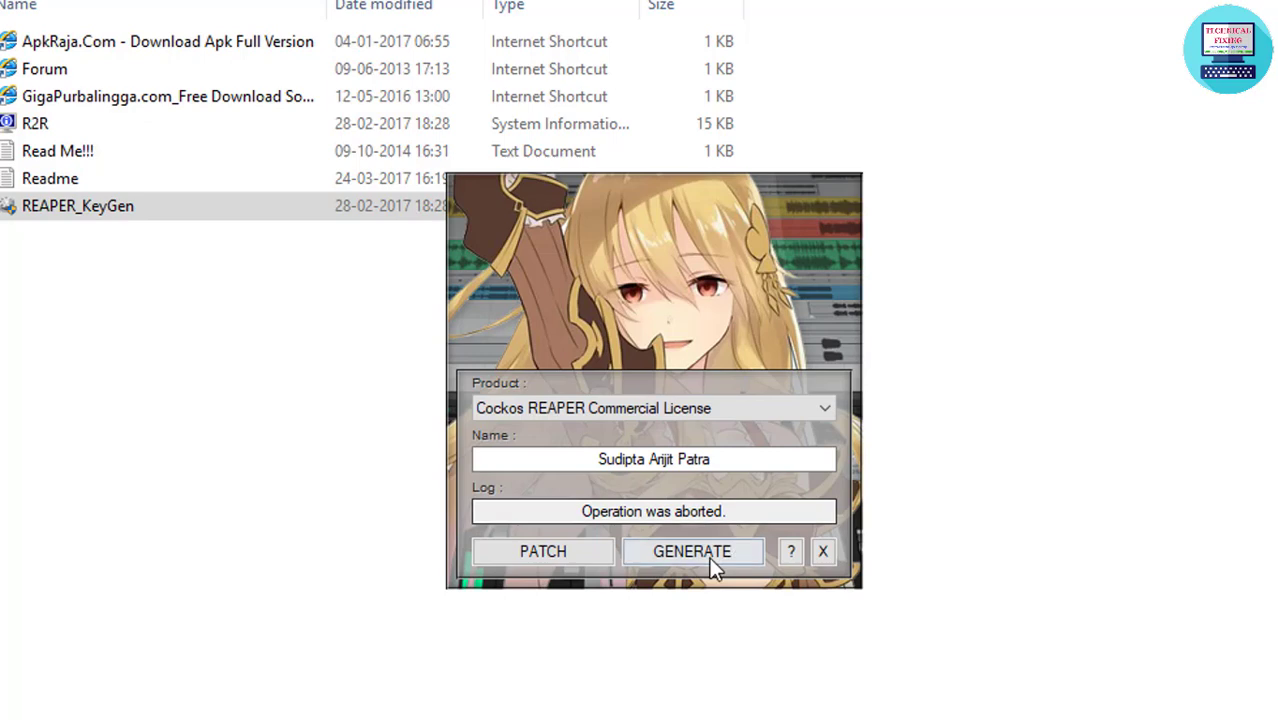
Step: Generate a commercial reaper-license.rk with REAPER_KeyGen and save it to the Desktop
{"action": "left_click", "coordinate": [692, 551]}
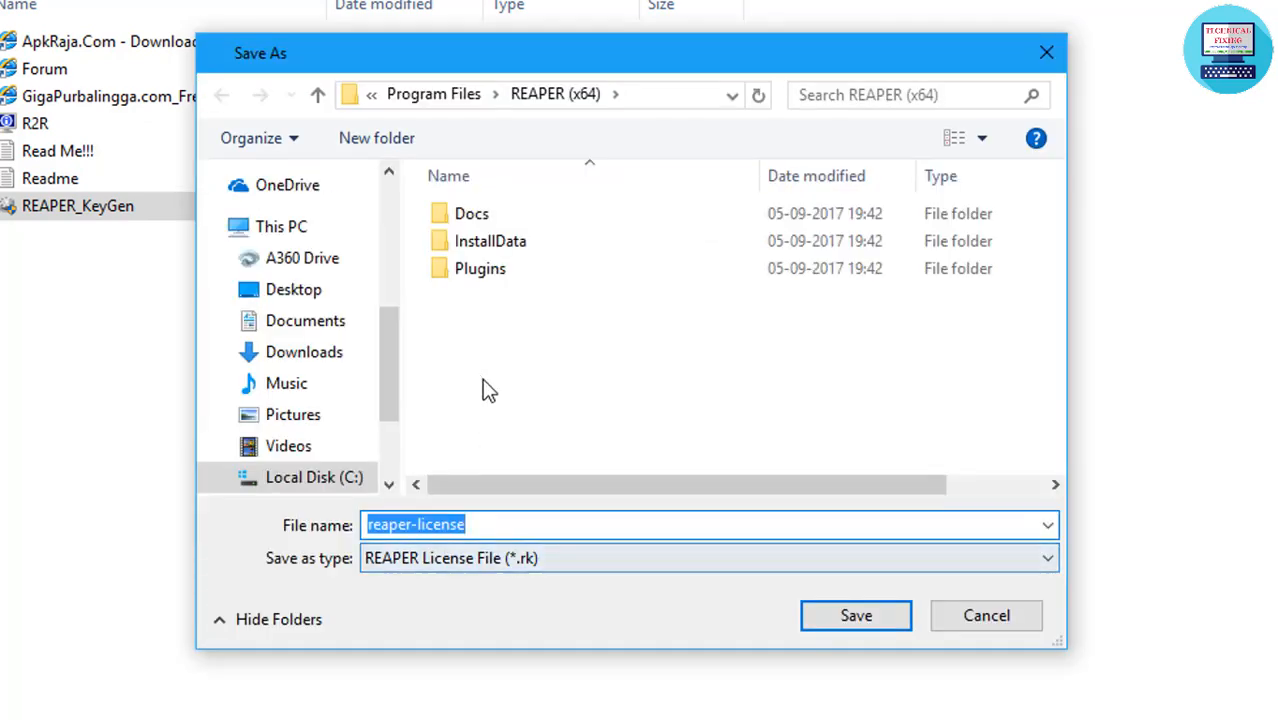
{"action": "left_click", "coordinate": [297, 289]}
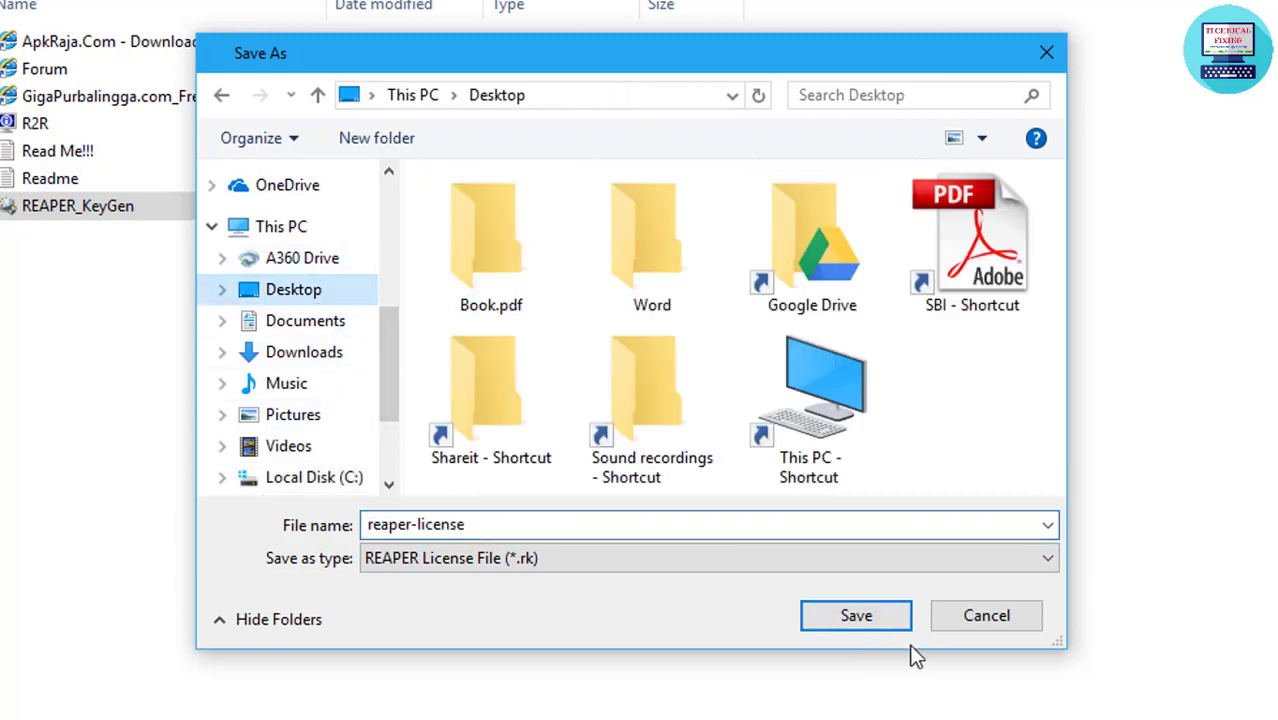
{"action": "left_click", "coordinate": [856, 615]}
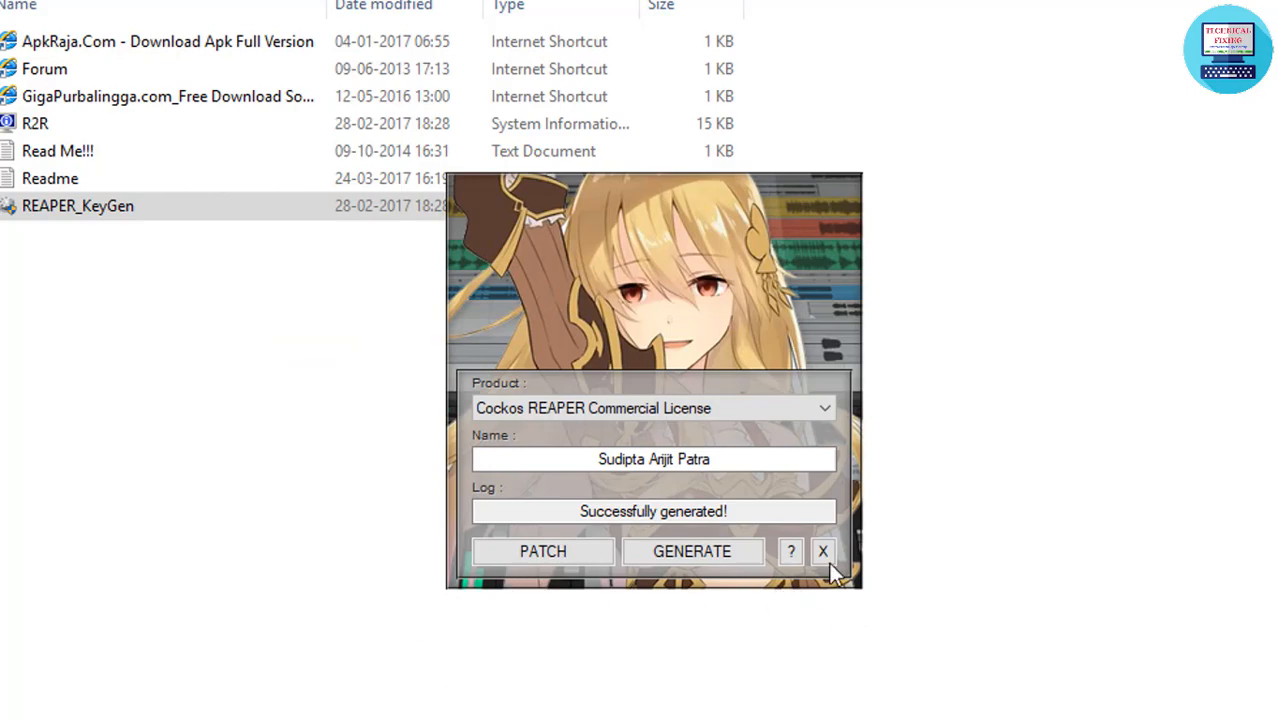
{"action": "left_click", "coordinate": [823, 551]}
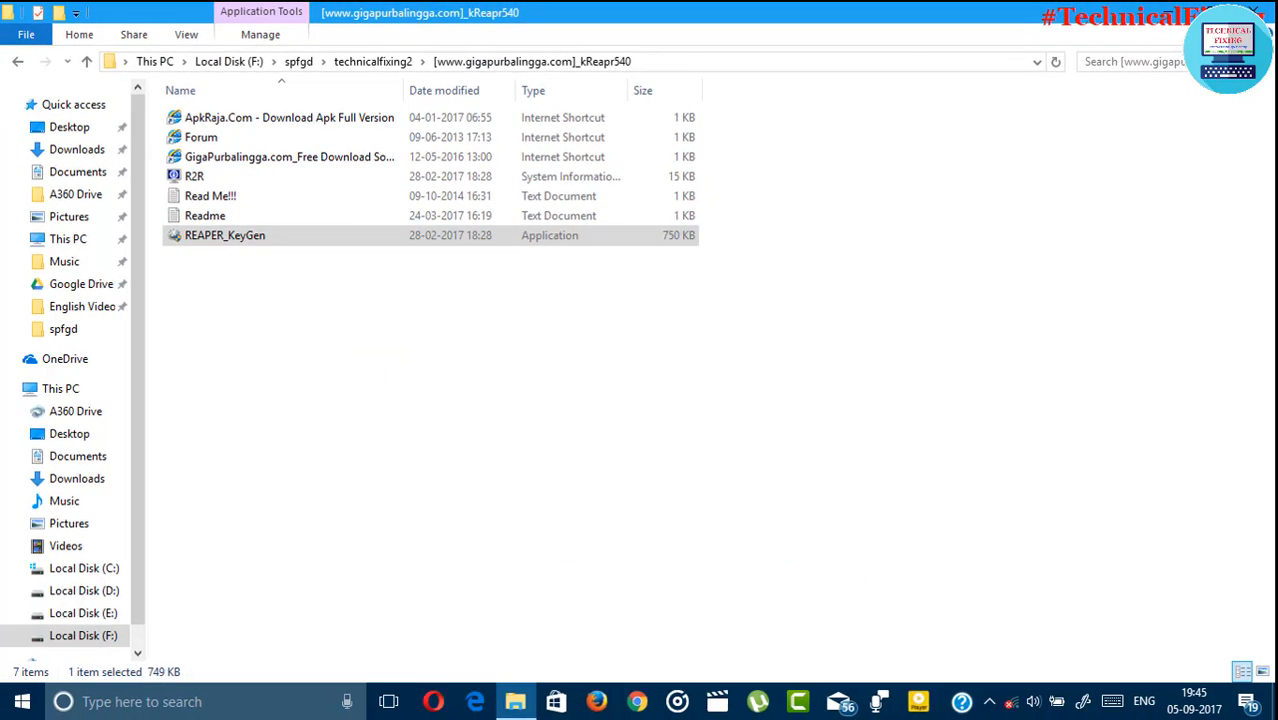
Step: Close Explorer and reach the Purchase tab of Help > About REAPER
{"action": "left_click", "coordinate": [1256, 10]}
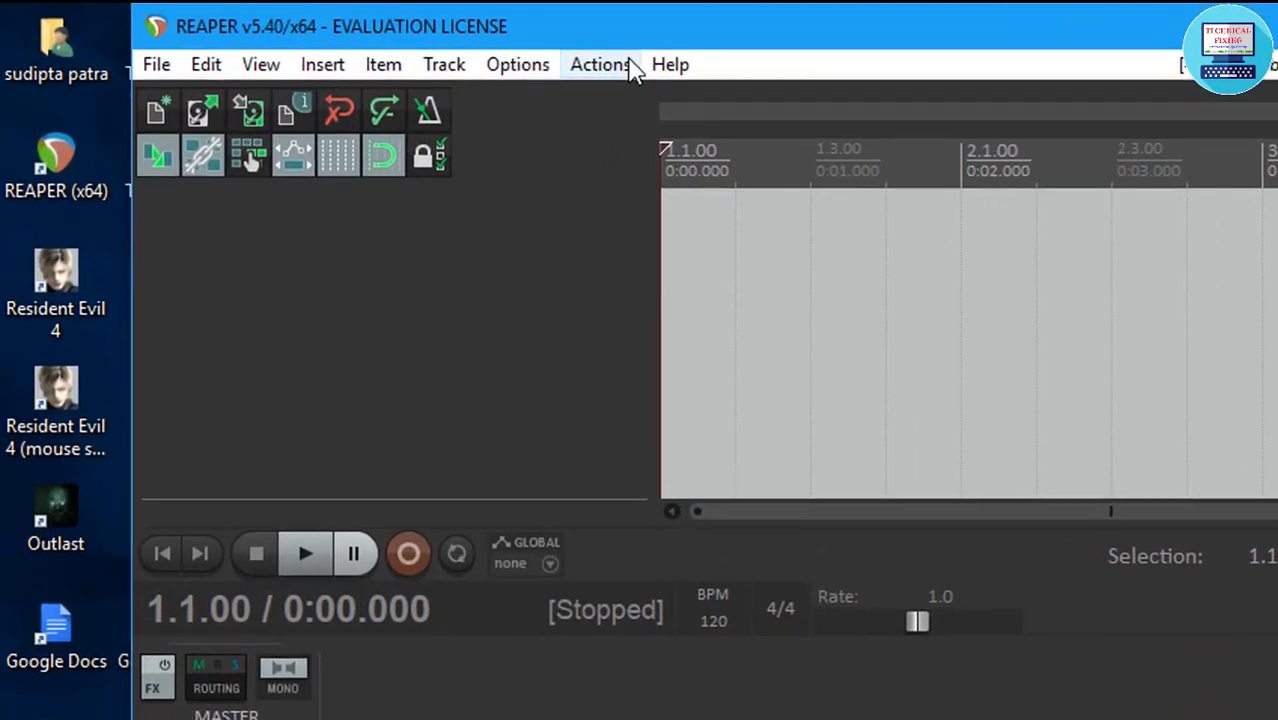
{"action": "left_click", "coordinate": [416, 40]}
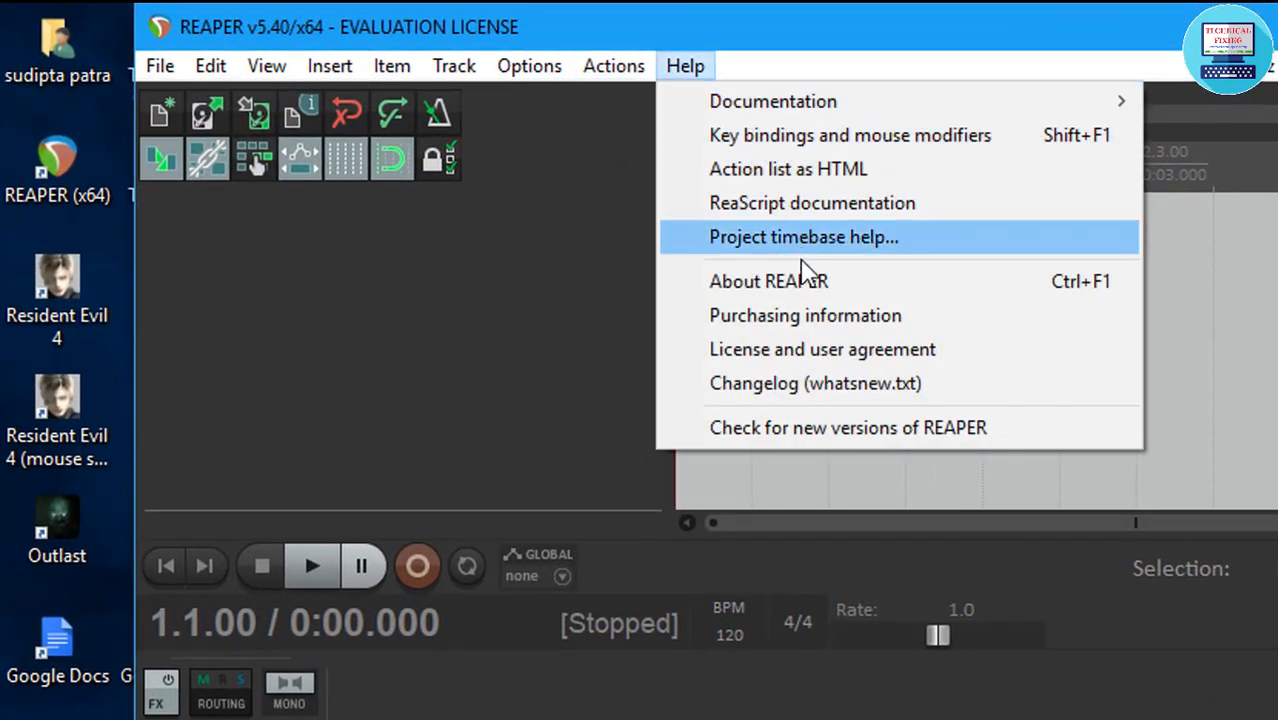
{"action": "left_click", "coordinate": [805, 315]}
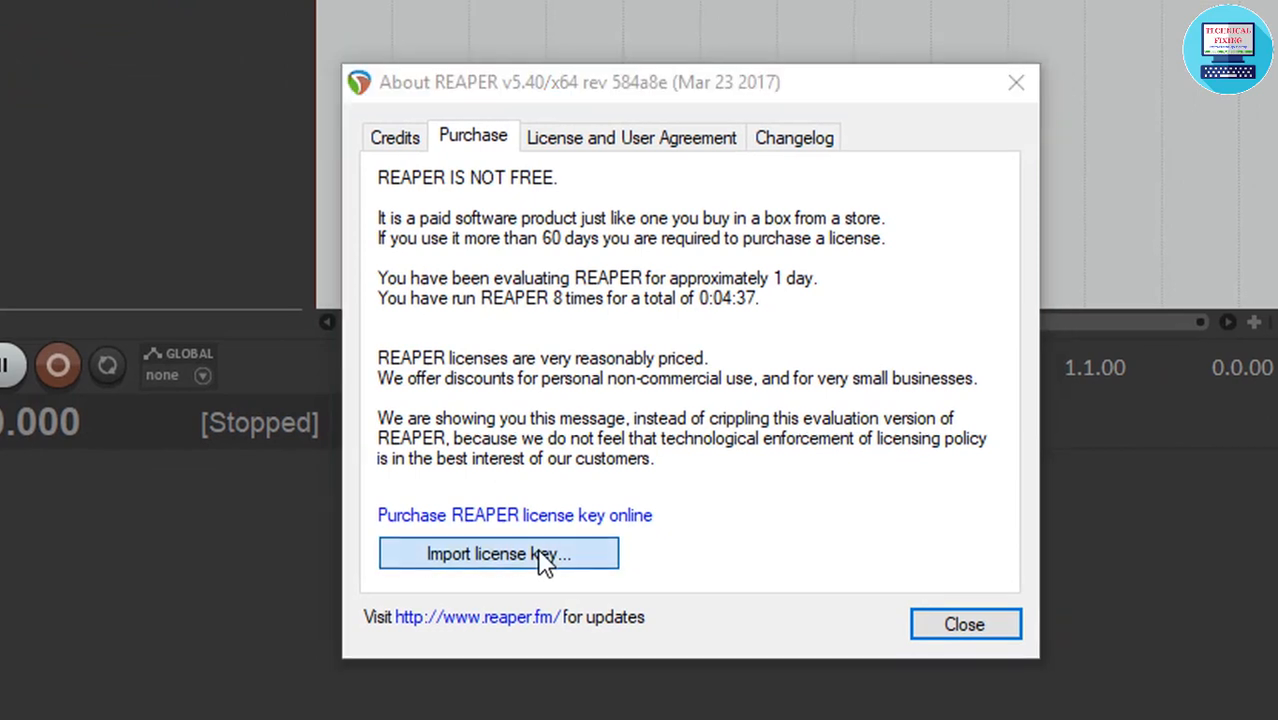
Step: Import reaper-license.rk from the Desktop, registering REAPER with a Commercial license
{"action": "left_click", "coordinate": [545, 560]}
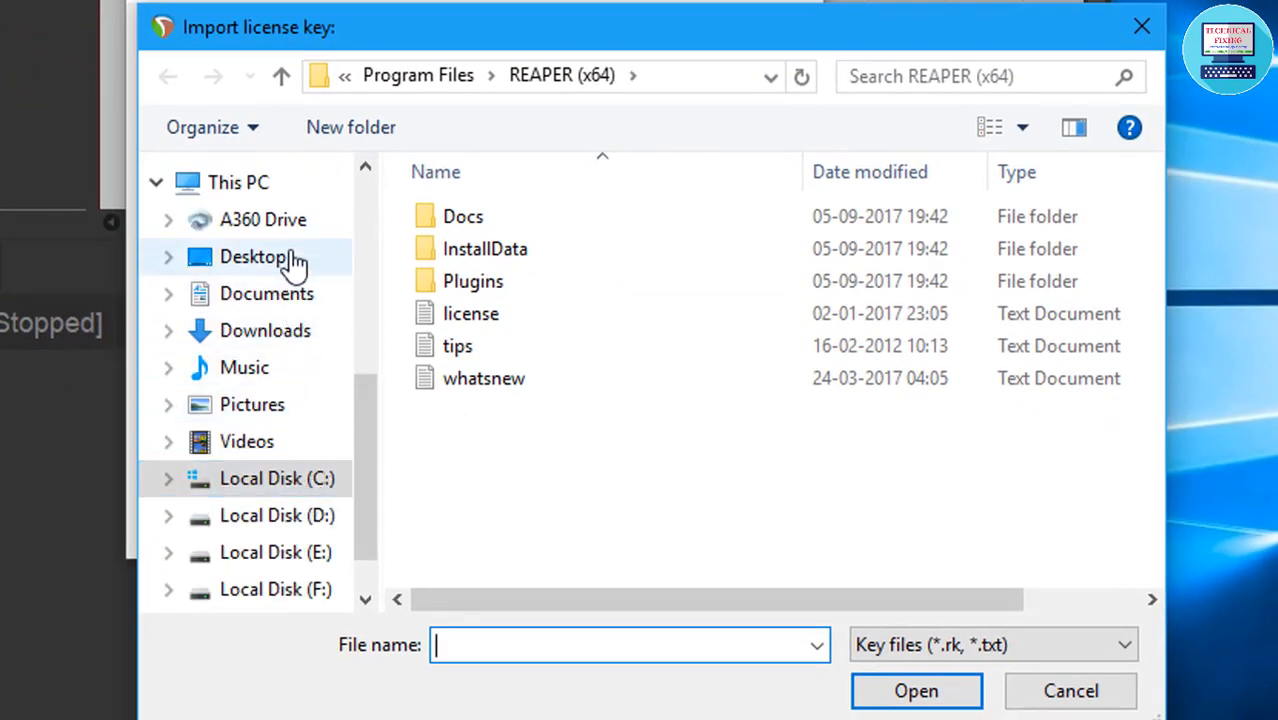
{"action": "left_click", "coordinate": [253, 257]}
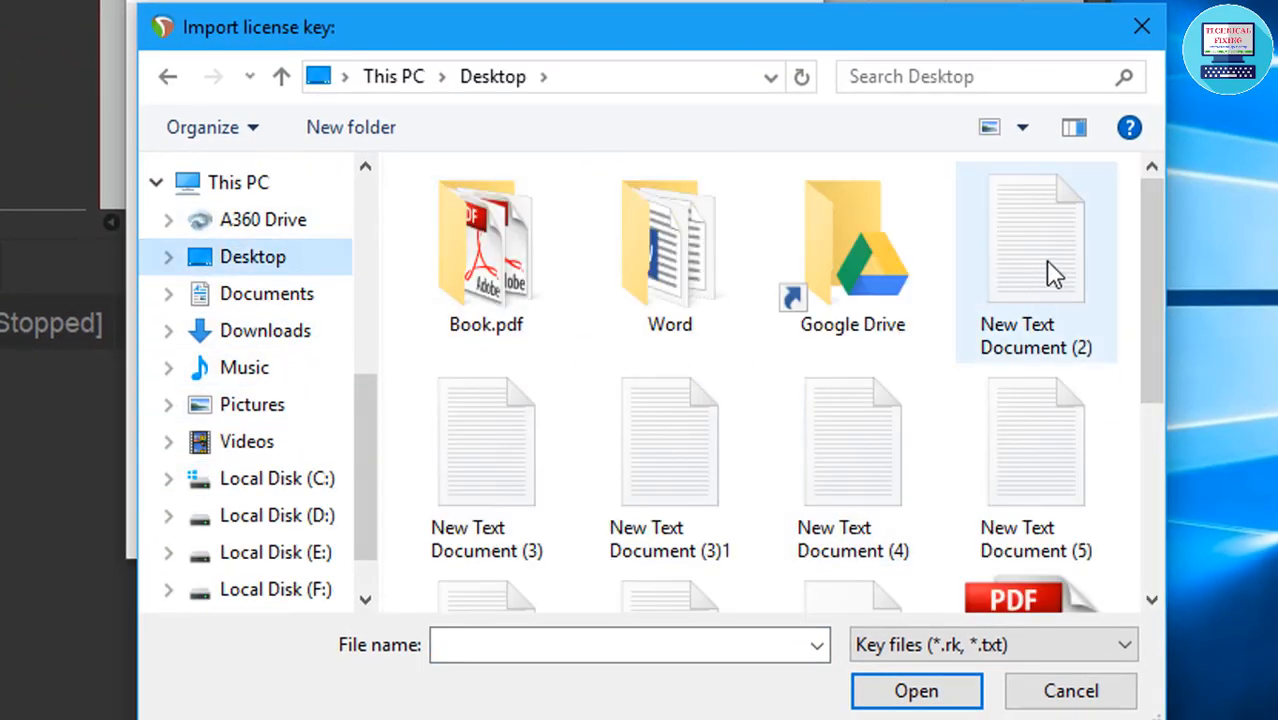
{"action": "left_click_drag", "start_coordinate": [1147, 269], "coordinate": [1141, 385]}
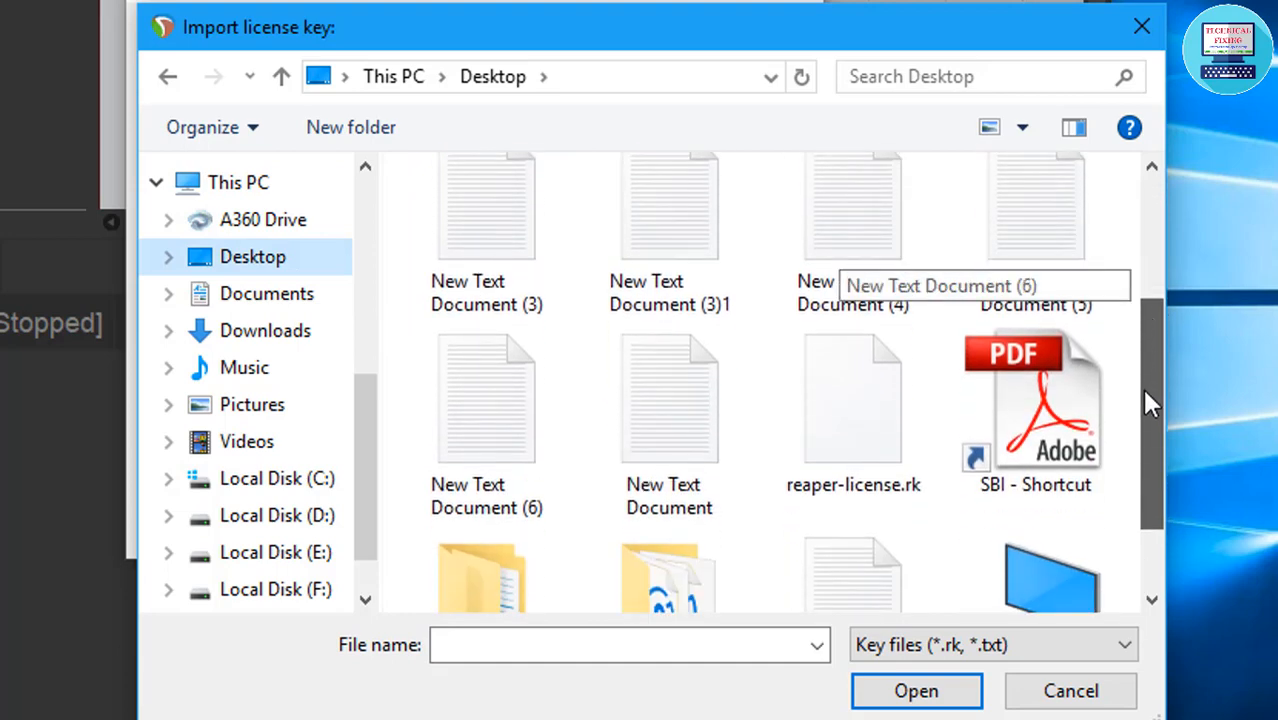
{"action": "left_click", "coordinate": [917, 691]}
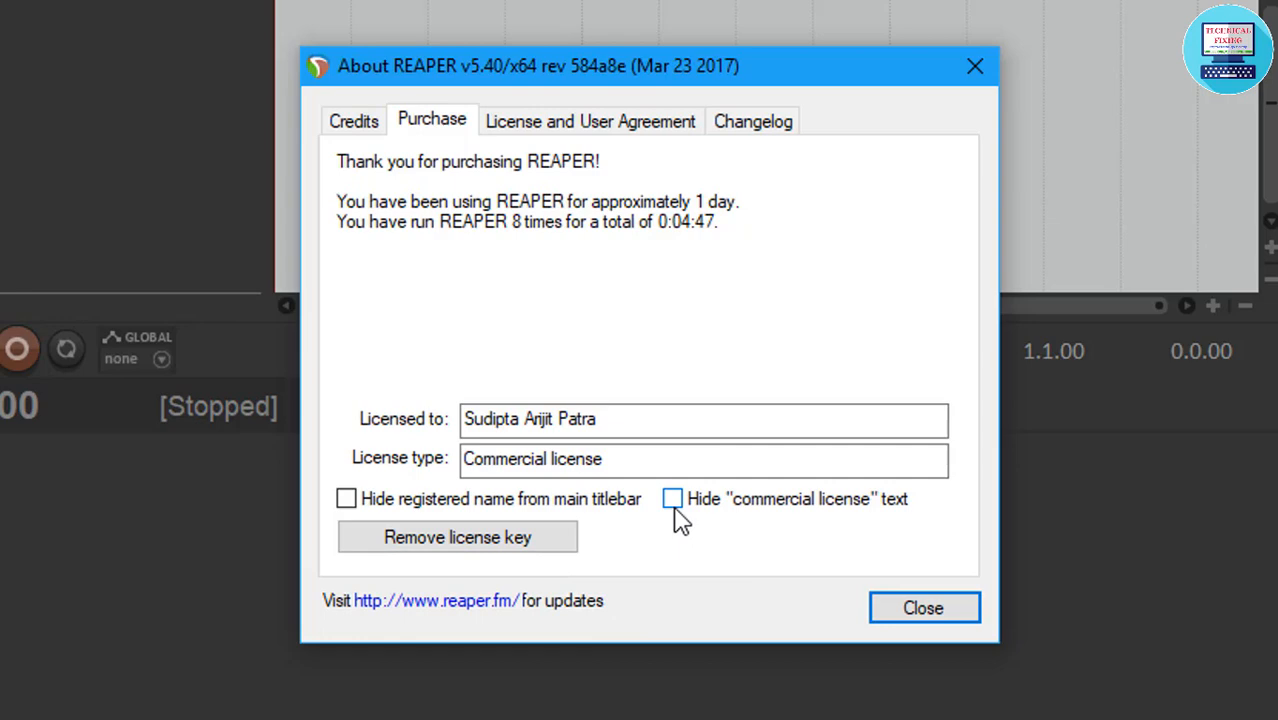
Step: Reopen About REAPER and look through its License and Credits tabs
{"action": "left_click", "coordinate": [903, 608]}
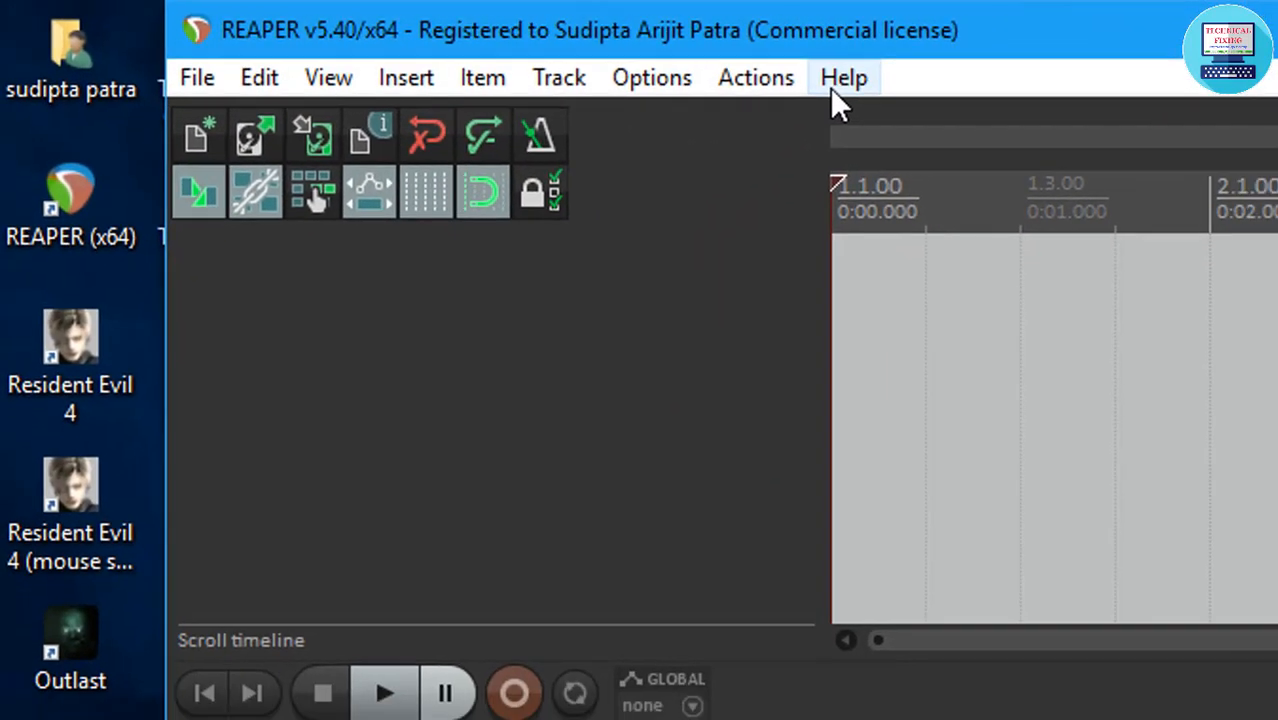
{"action": "left_click", "coordinate": [906, 83]}
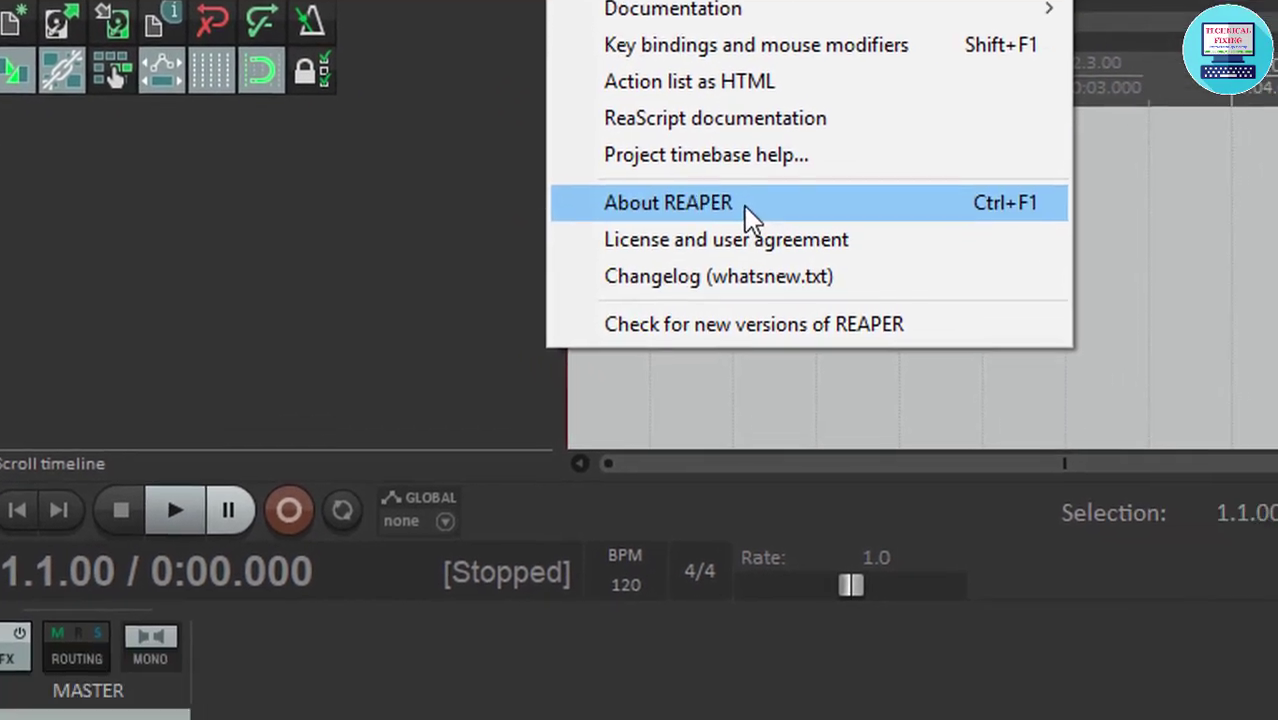
{"action": "left_click", "coordinate": [744, 205]}
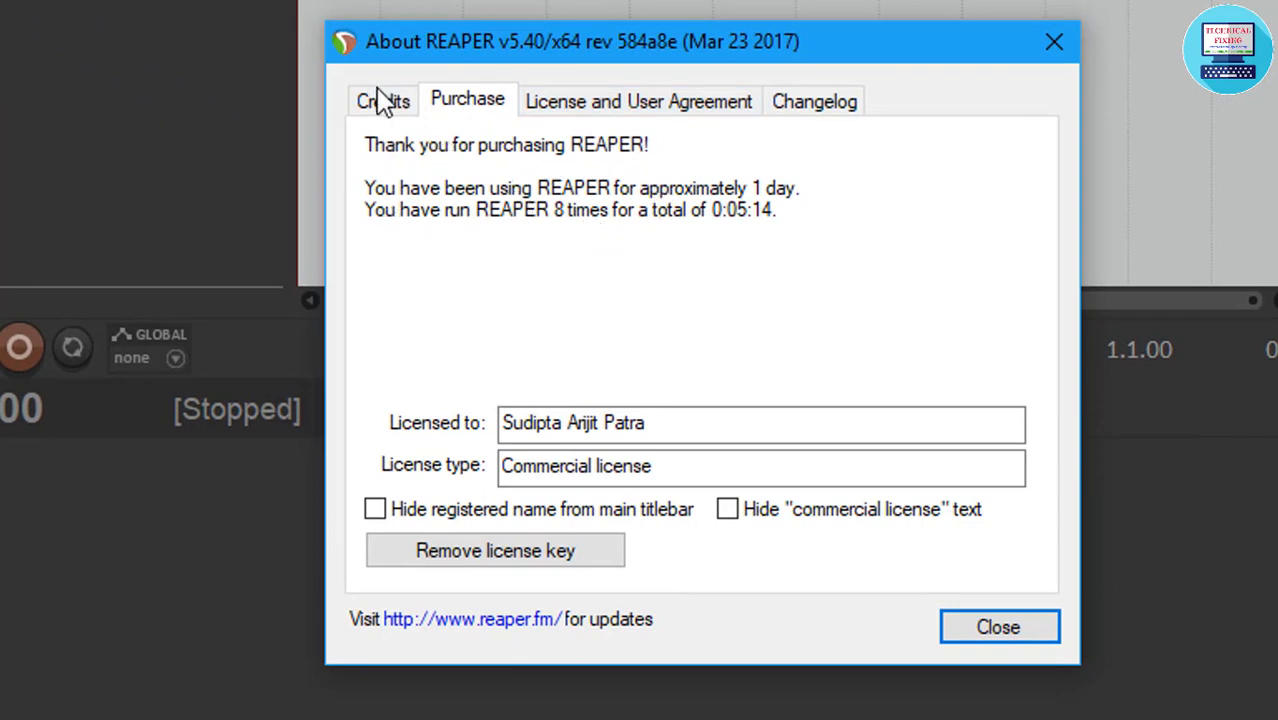
{"action": "left_click", "coordinate": [540, 104]}
{"action": "left_click", "coordinate": [390, 101]}
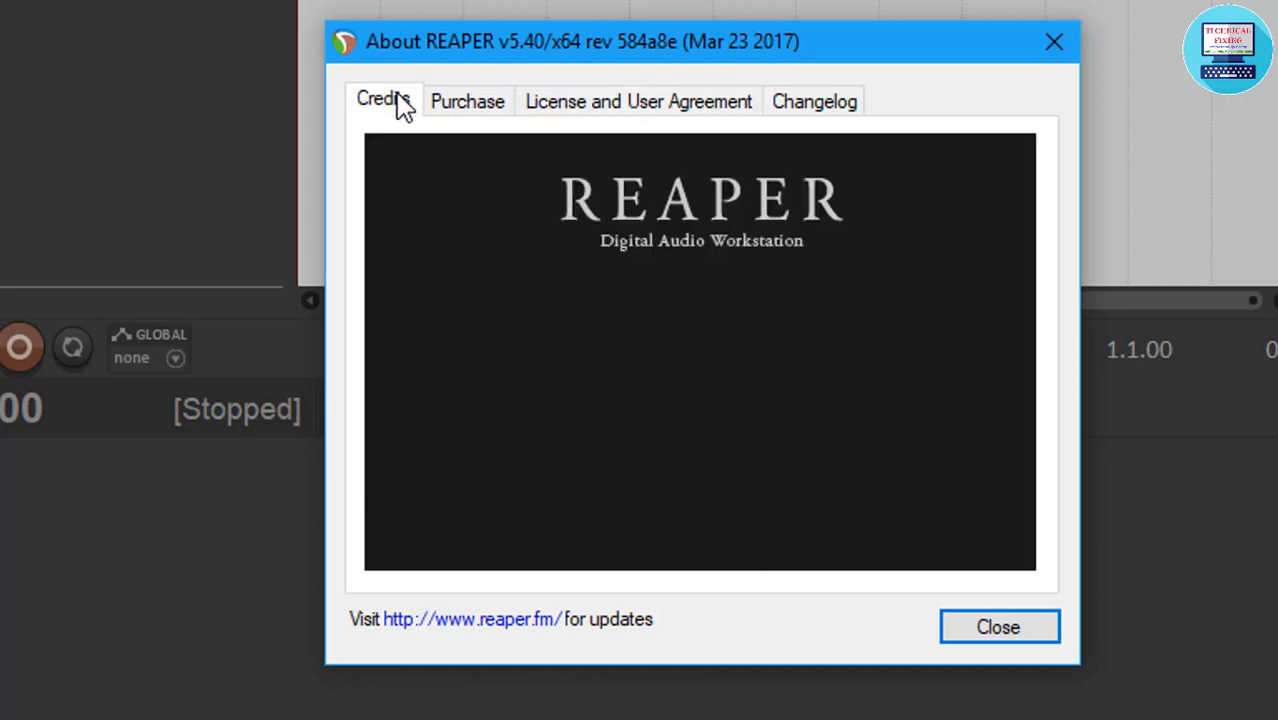
Step: On the Purchase tab, hide the commercial-license wording from the title bar
{"action": "left_click", "coordinate": [467, 101]}
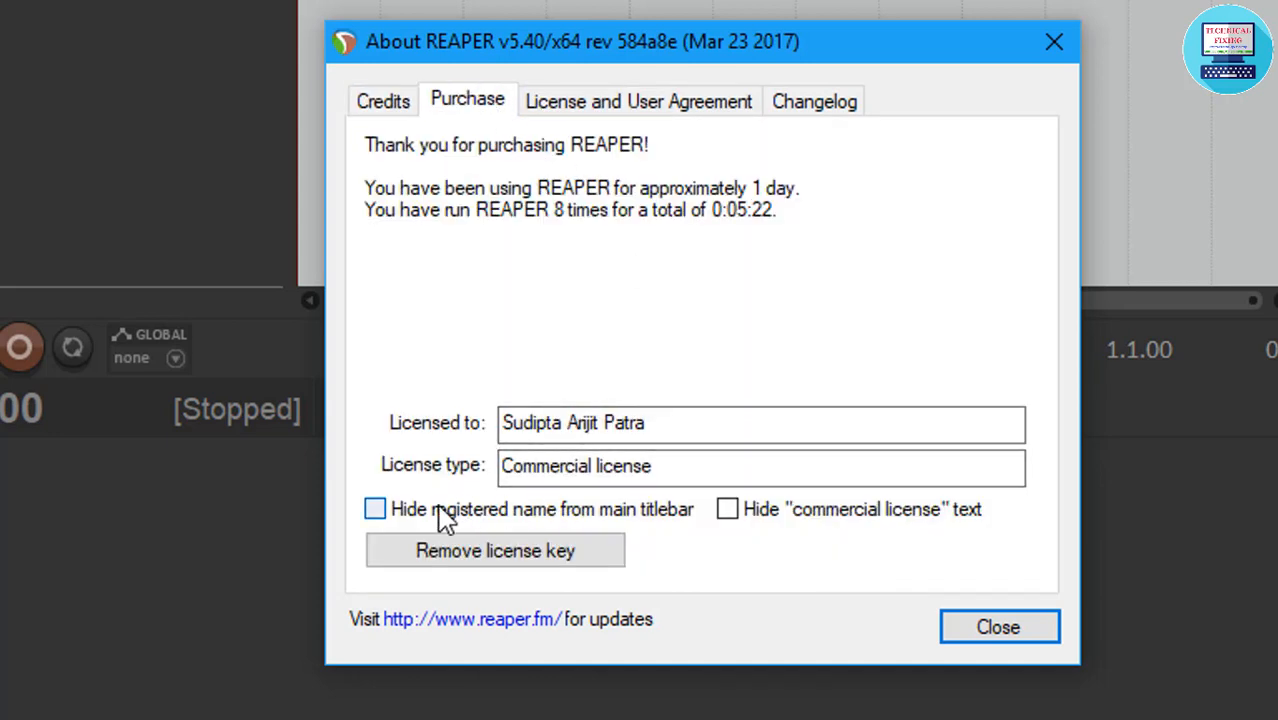
{"action": "left_click", "coordinate": [728, 509]}
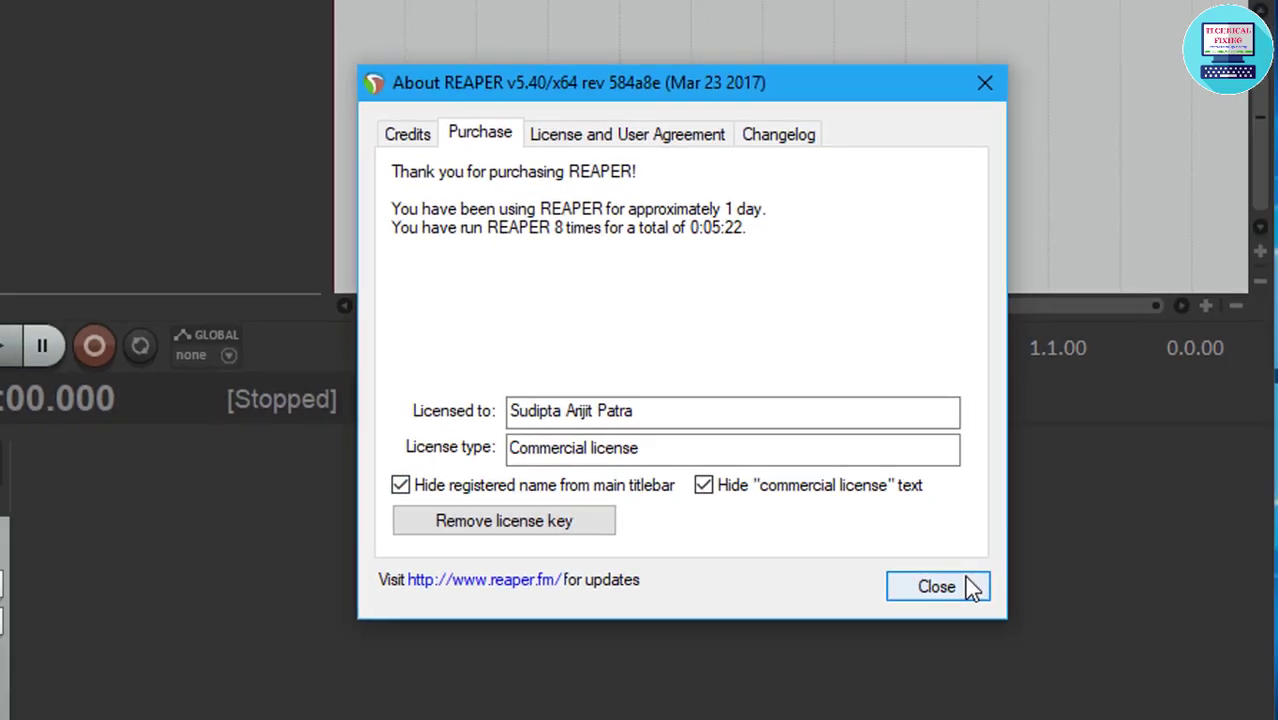
Step: Close the About dialog and maximise REAPER's main window to full screen
{"action": "left_click", "coordinate": [998, 627]}
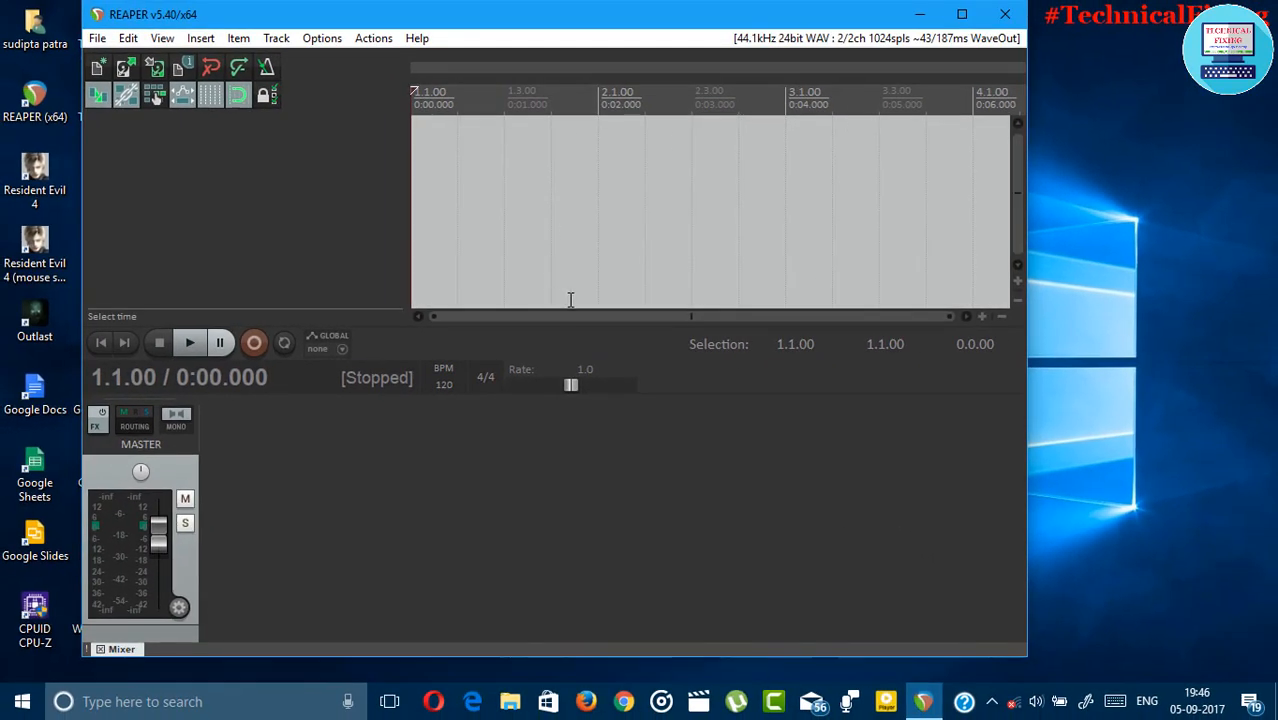
{"action": "scroll", "coordinate": [676, 236], "scroll_direction": "down", "scroll_amount": 3}
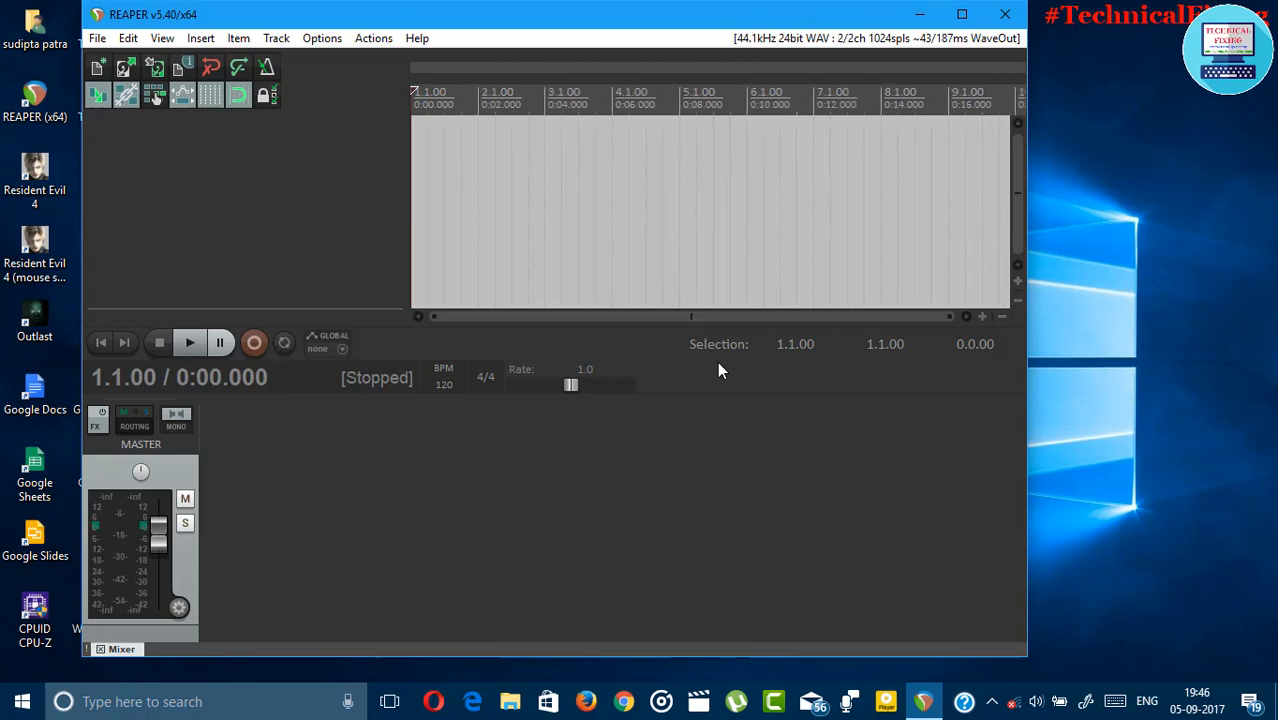
{"action": "double_click", "coordinate": [735, 15]}
{"action": "scroll", "coordinate": [940, 246], "scroll_direction": "up", "scroll_amount": 2}
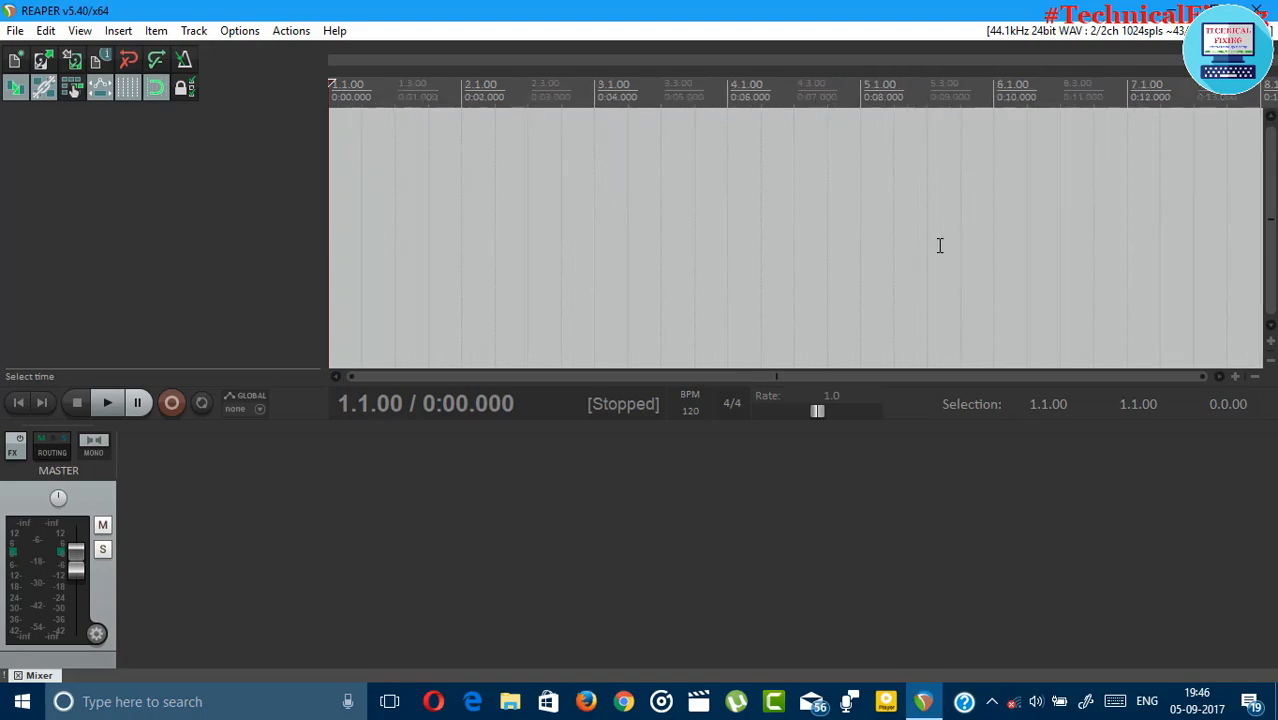